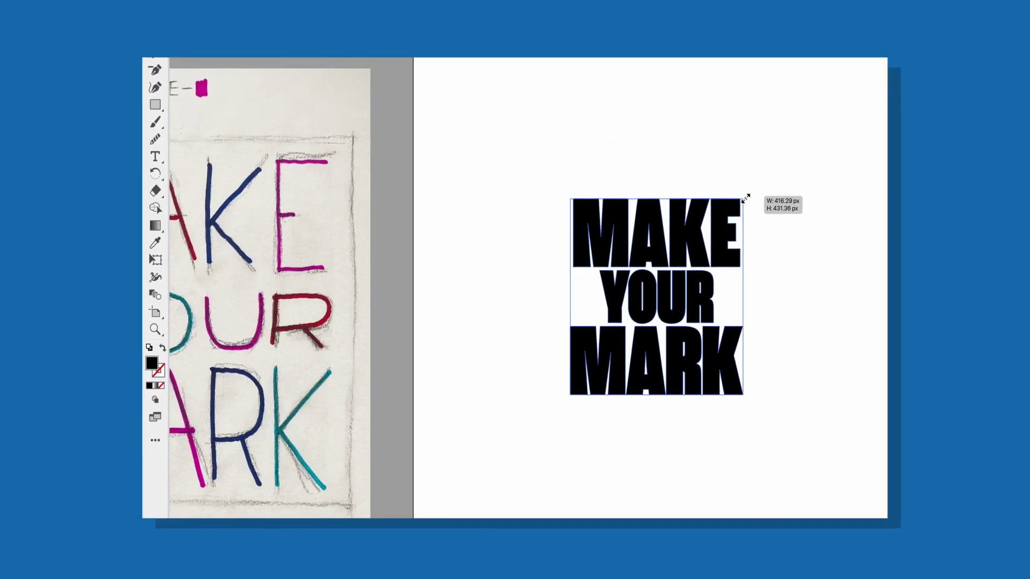
Drag the bold lettering's handle down about 9 px so that part extends slightly lower
{"action": "left_click_drag", "start_coordinate": [745, 199], "coordinate": [763, 182]}
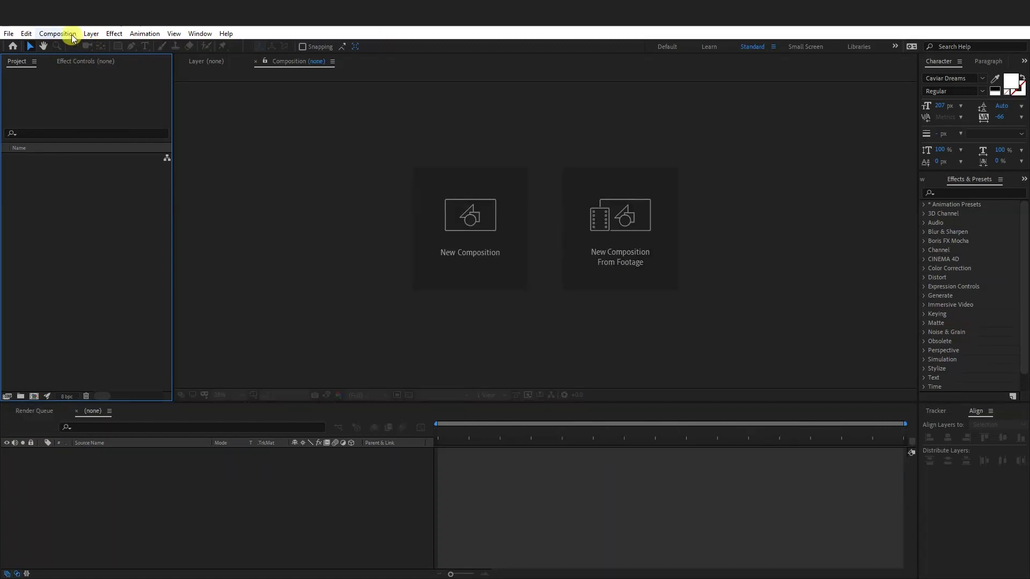
Create an HDTV 1080 29.97 composition named Comp 1 with a duration of 0;00;03;00
{"action": "left_click", "coordinate": [58, 34]}
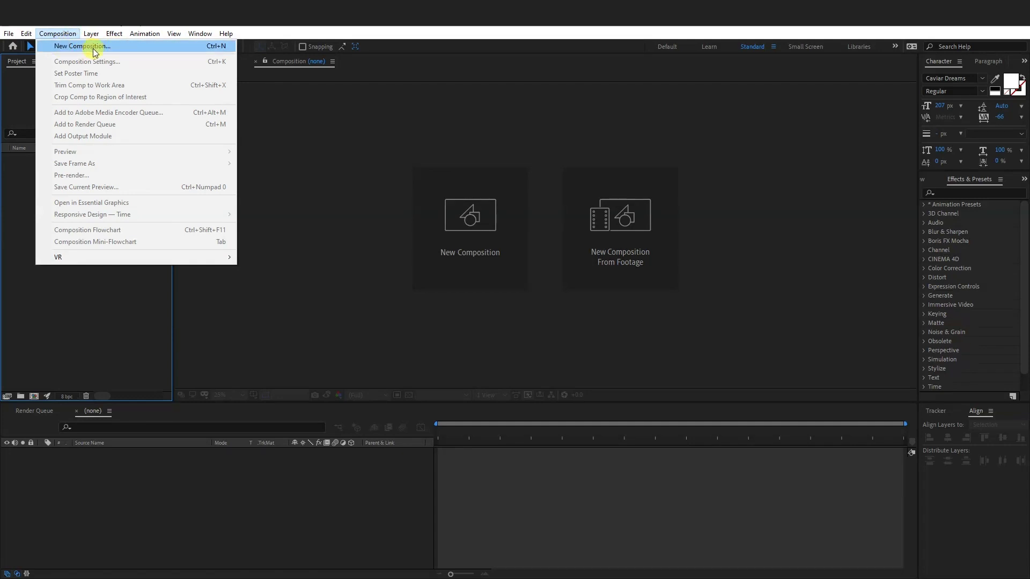
{"action": "left_click", "coordinate": [92, 48]}
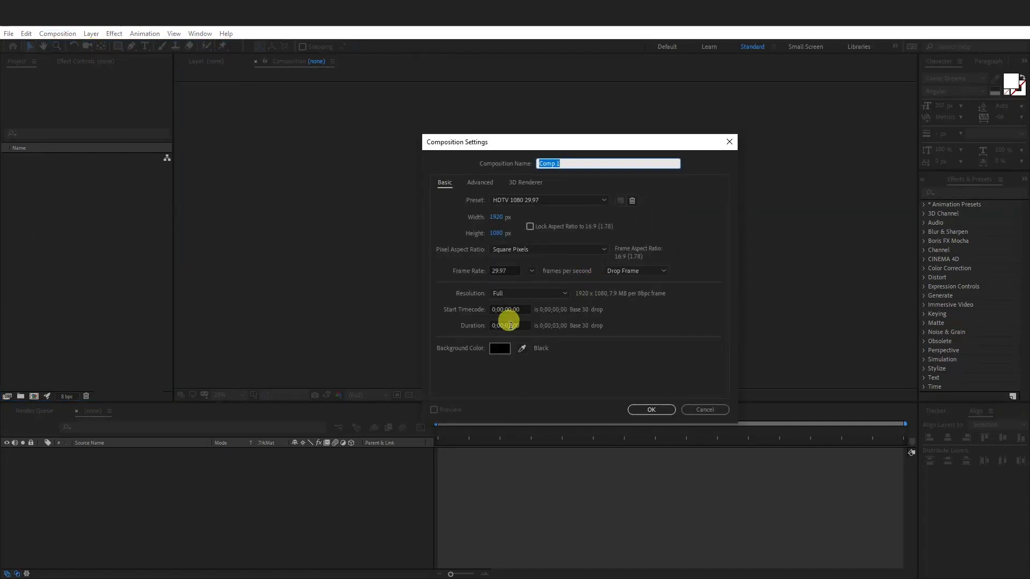
{"action": "left_click", "coordinate": [507, 324]}
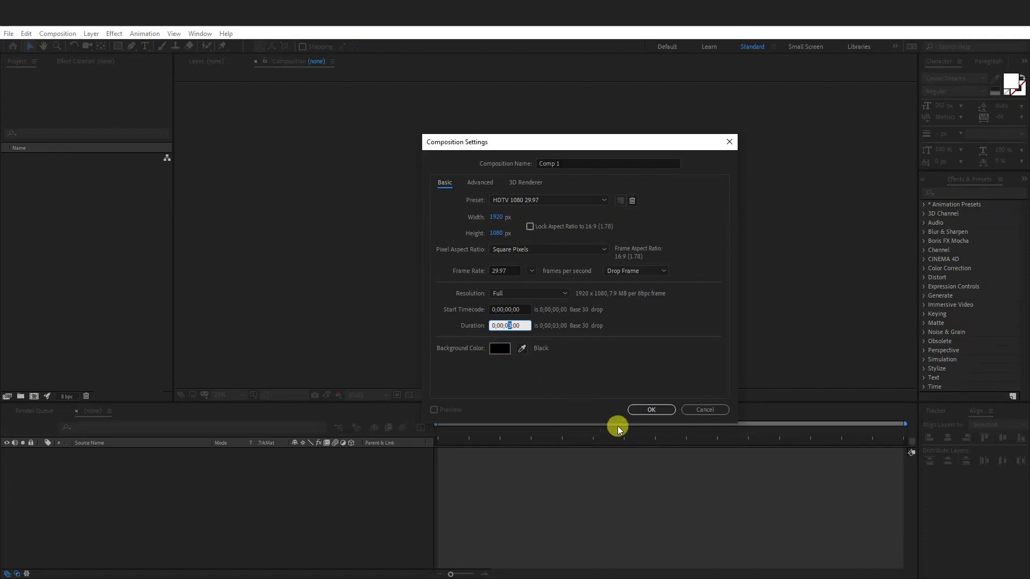
{"action": "left_click", "coordinate": [647, 412]}
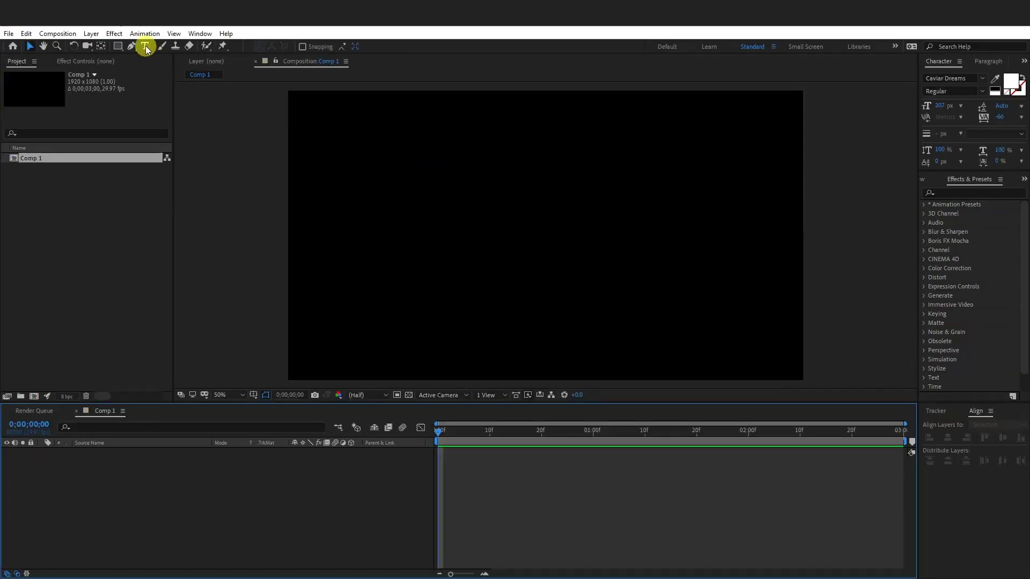
{"action": "left_click", "coordinate": [146, 46]}
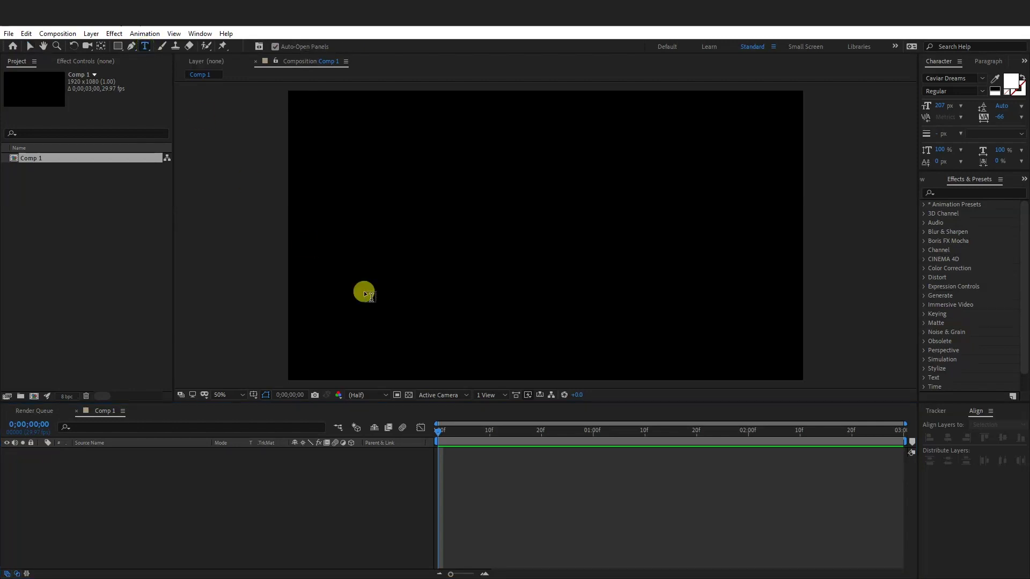
Type the title PANTER and drag it to the centre of the frame
{"action": "left_click", "coordinate": [400, 236]}
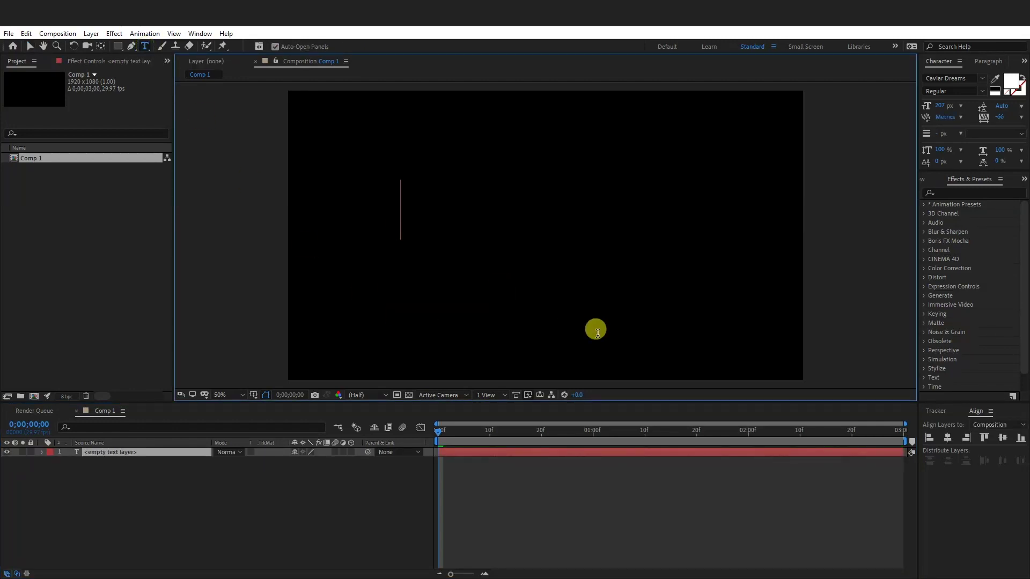
{"action": "type", "text": "PANTER"}
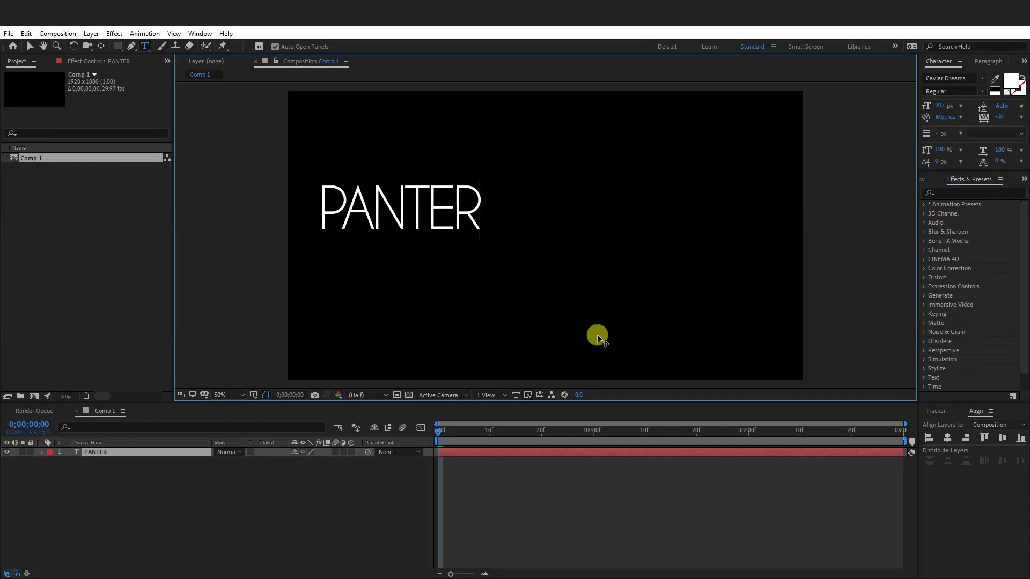
{"action": "left_click", "coordinate": [32, 47]}
{"action": "left_click_drag", "start_coordinate": [441, 222], "coordinate": [607, 230]}
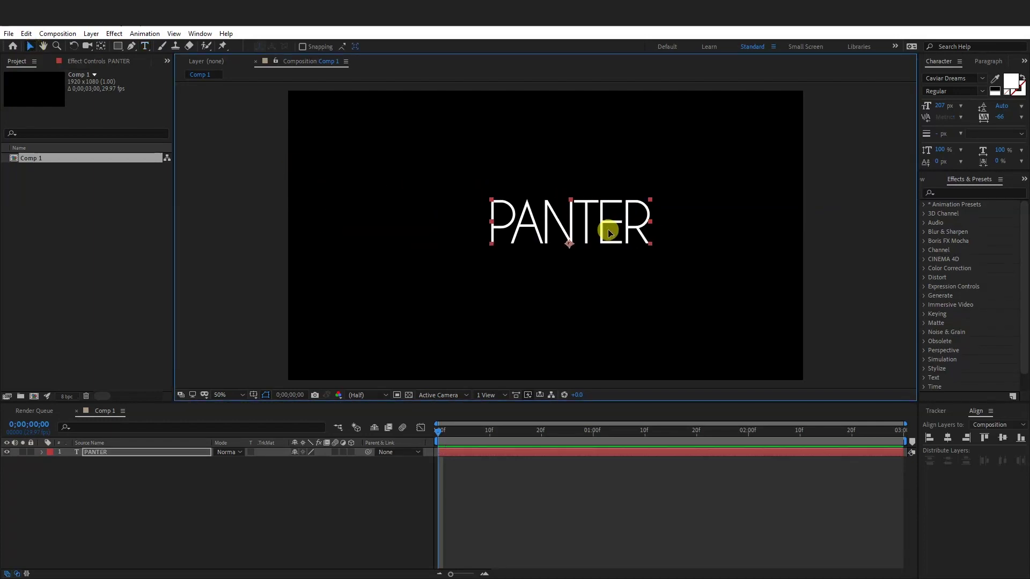
Set the PANTER layer's Scale to 240%
{"action": "left_click", "coordinate": [175, 452]}
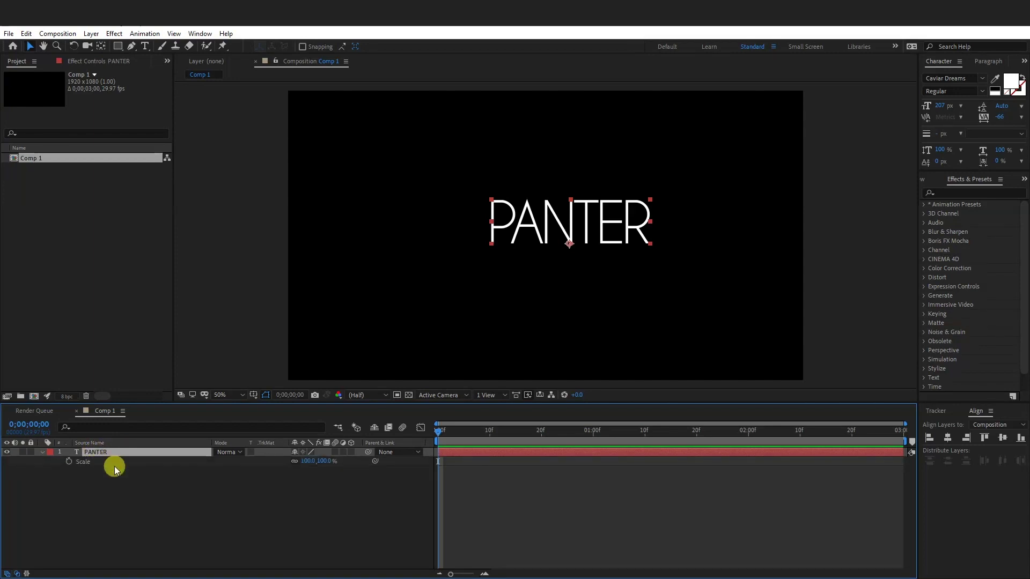
{"action": "left_click", "coordinate": [307, 461]}
{"action": "type", "text": "240"}
{"action": "key", "text": "Return"}
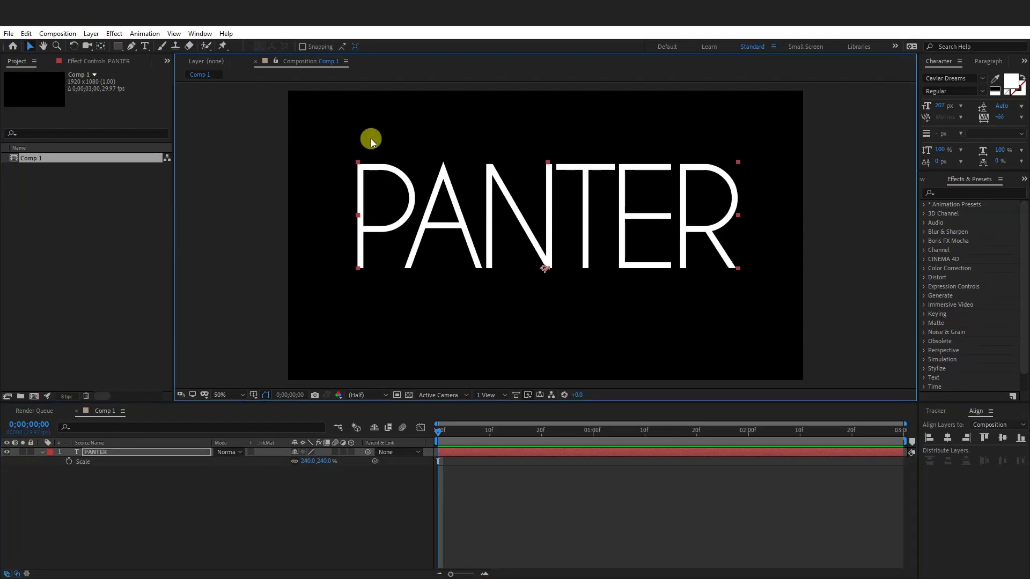
Move PANTER's anchor to the P's left edge, then centre the title horizontally and vertically
{"action": "left_click", "coordinate": [103, 46]}
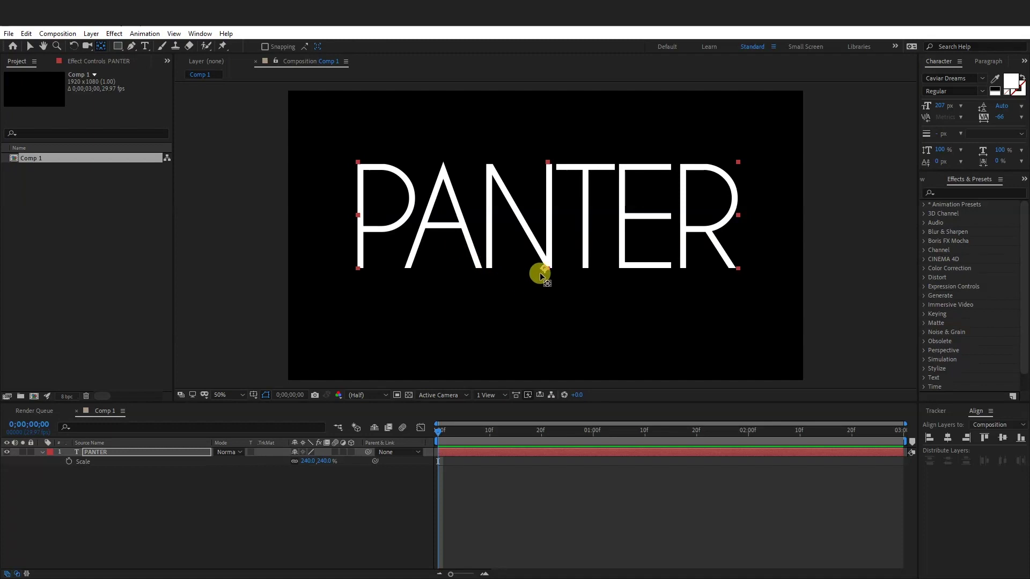
{"action": "left_click_drag", "start_coordinate": [545, 271], "coordinate": [405, 242]}
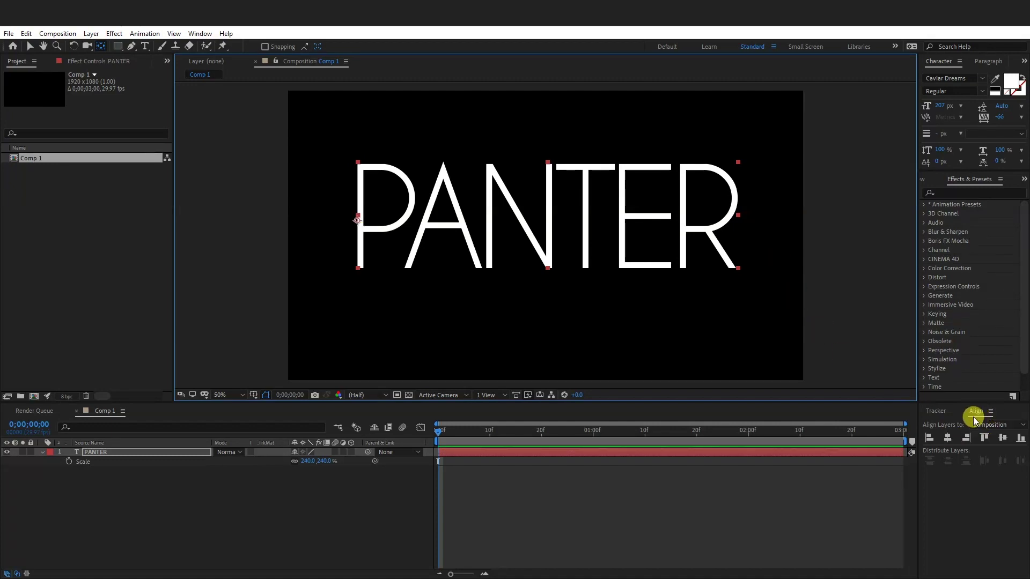
{"action": "left_click", "coordinate": [947, 439]}
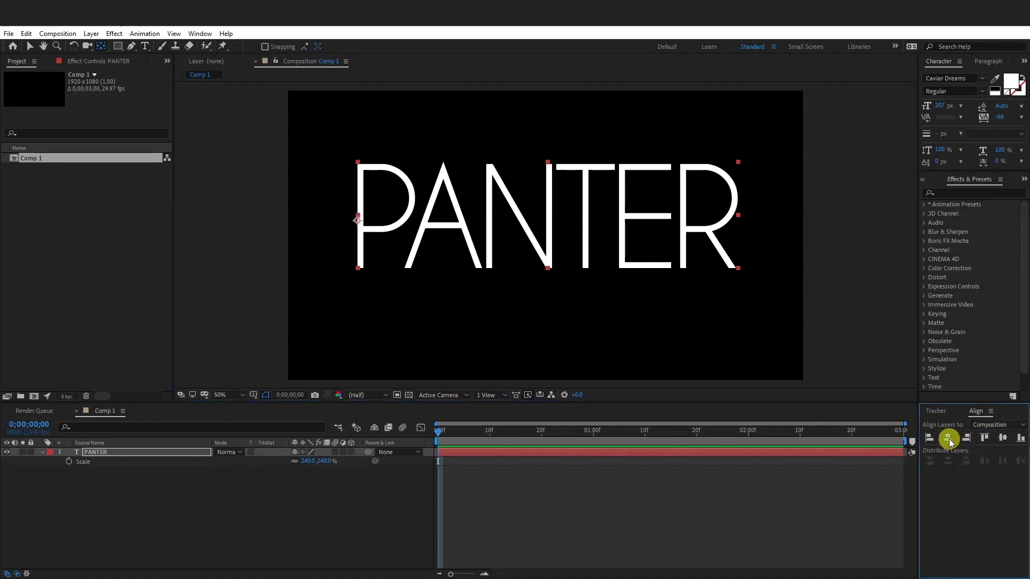
{"action": "left_click", "coordinate": [1000, 439]}
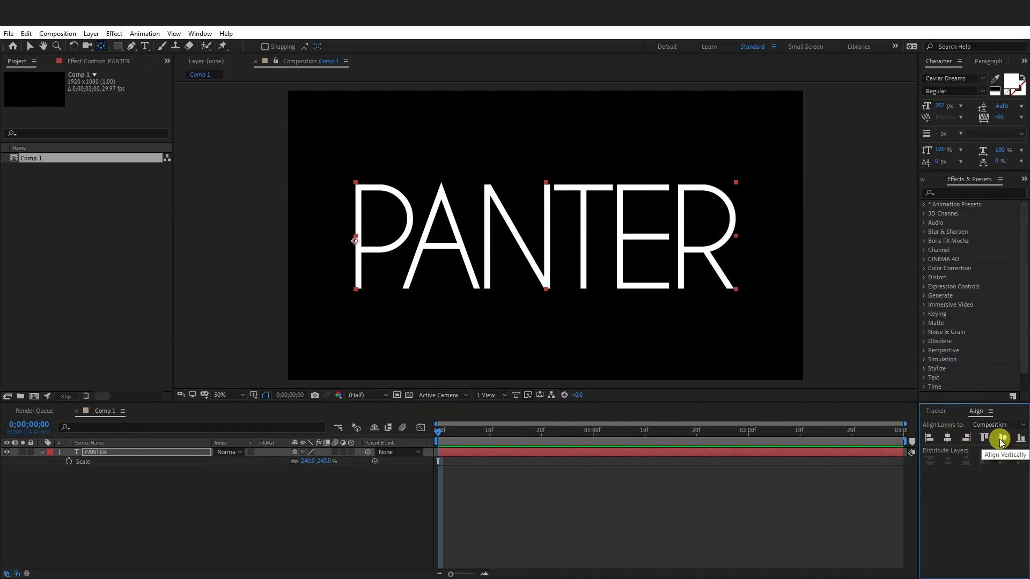
{"action": "left_click", "coordinate": [200, 34]}
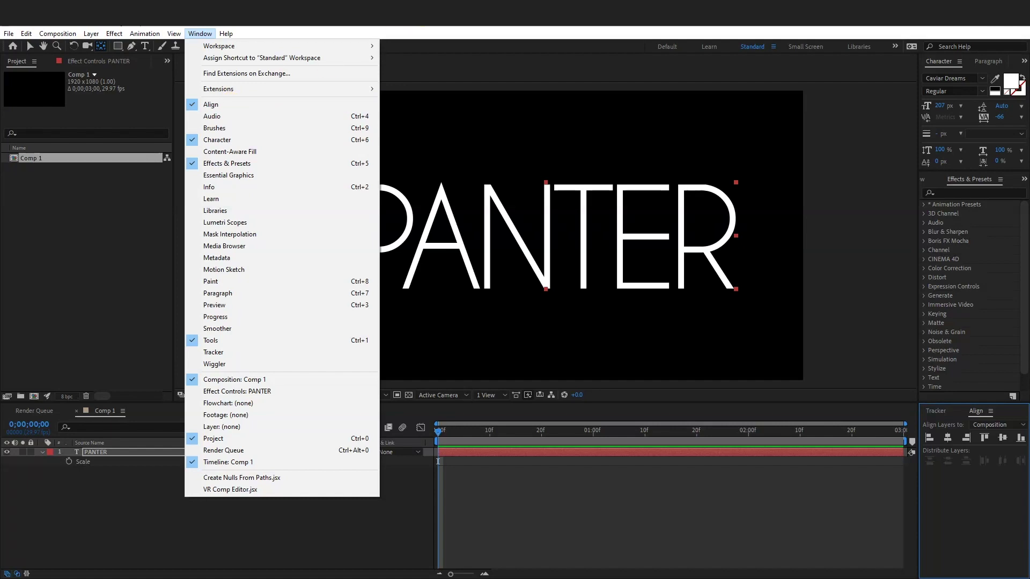
{"action": "left_click", "coordinate": [140, 453]}
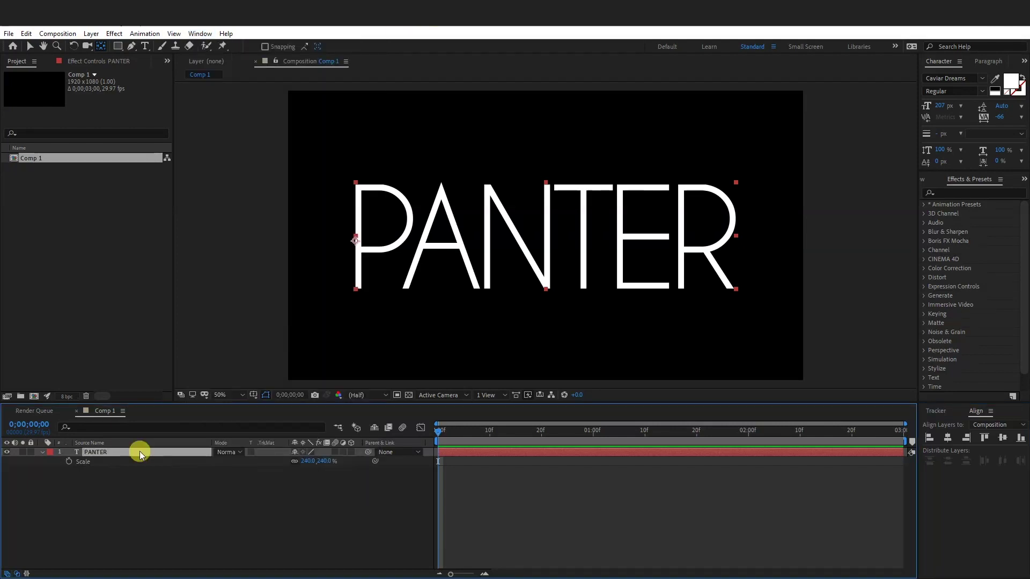
Keyframe PANTER's unlinked Scale so X width goes from 240% to 0% at 1;15
{"action": "left_click", "coordinate": [69, 462]}
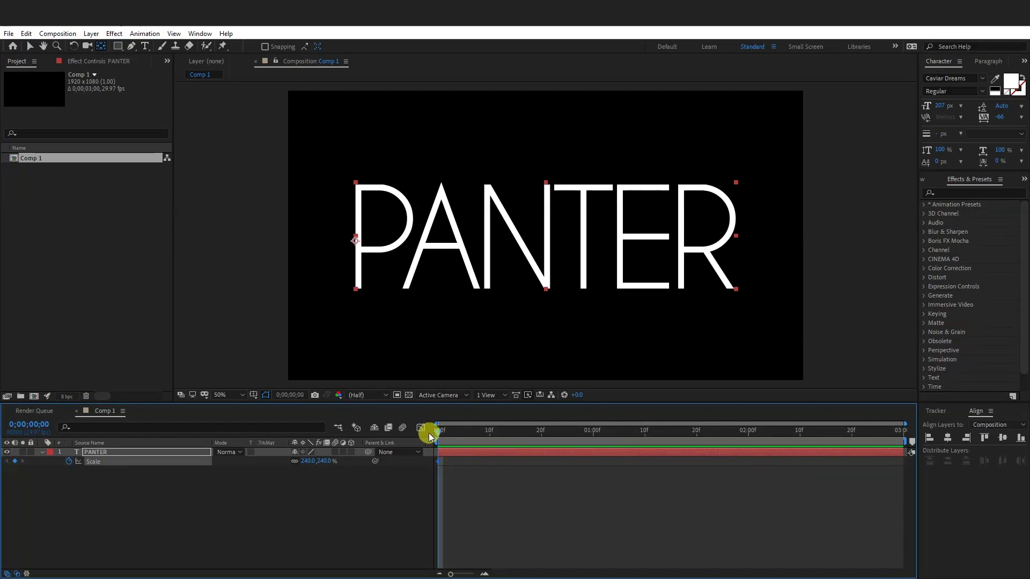
{"action": "left_click", "coordinate": [294, 461]}
{"action": "left_click_drag", "start_coordinate": [437, 430], "coordinate": [670, 457]}
{"action": "left_click", "coordinate": [311, 462]}
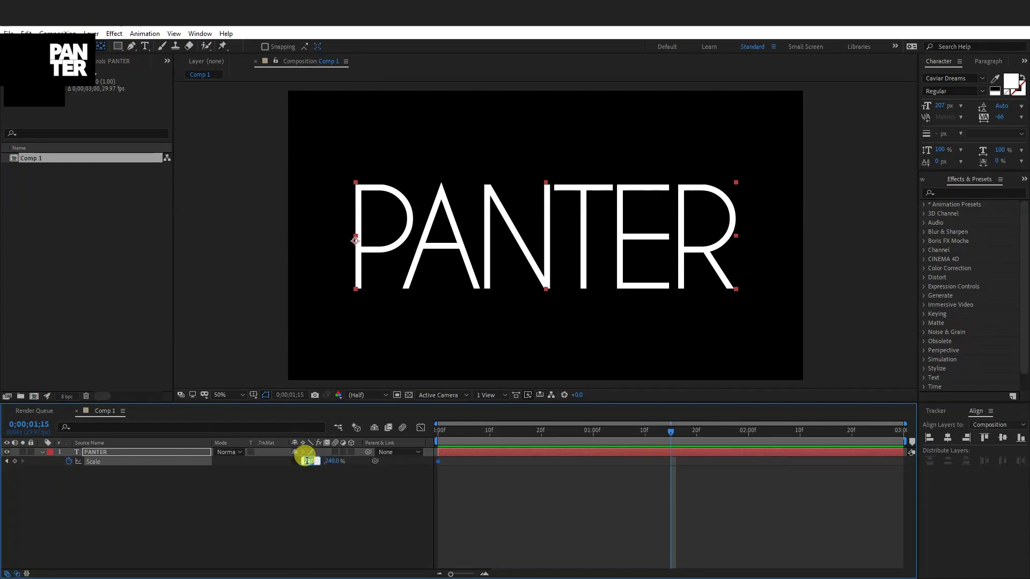
{"action": "type", "text": "0"}
{"action": "key", "text": "Return"}
{"action": "left_click_drag", "start_coordinate": [671, 431], "coordinate": [438, 430]}
{"action": "left_click", "coordinate": [306, 462]}
{"action": "left_click_drag", "start_coordinate": [703, 476], "coordinate": [434, 461]}
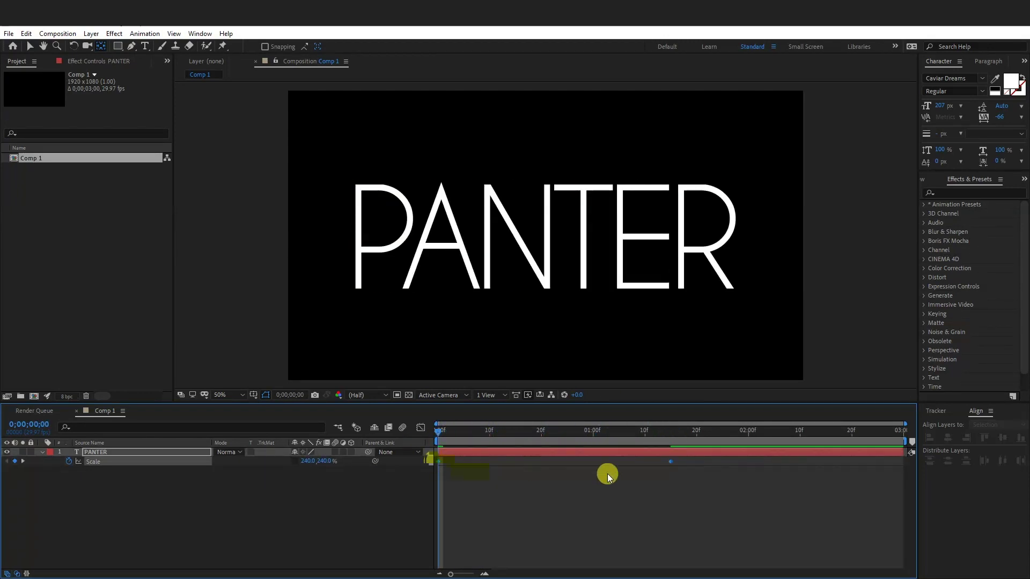
Apply Easy Ease to the Scale keyframes and duplicate the layer as PANTER 2
{"action": "right_click", "coordinate": [670, 461]}
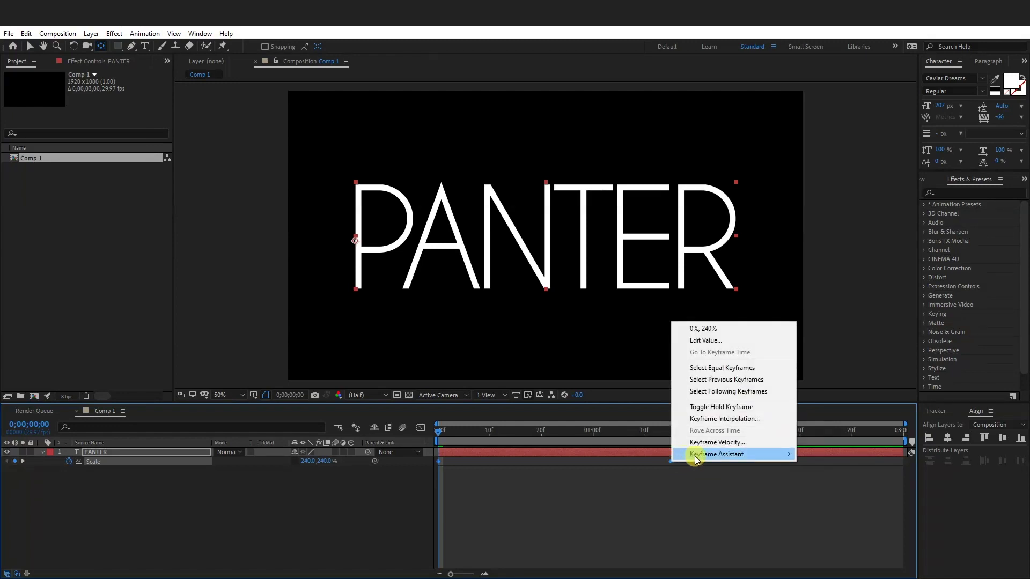
{"action": "mouse_move", "coordinate": [709, 460]}
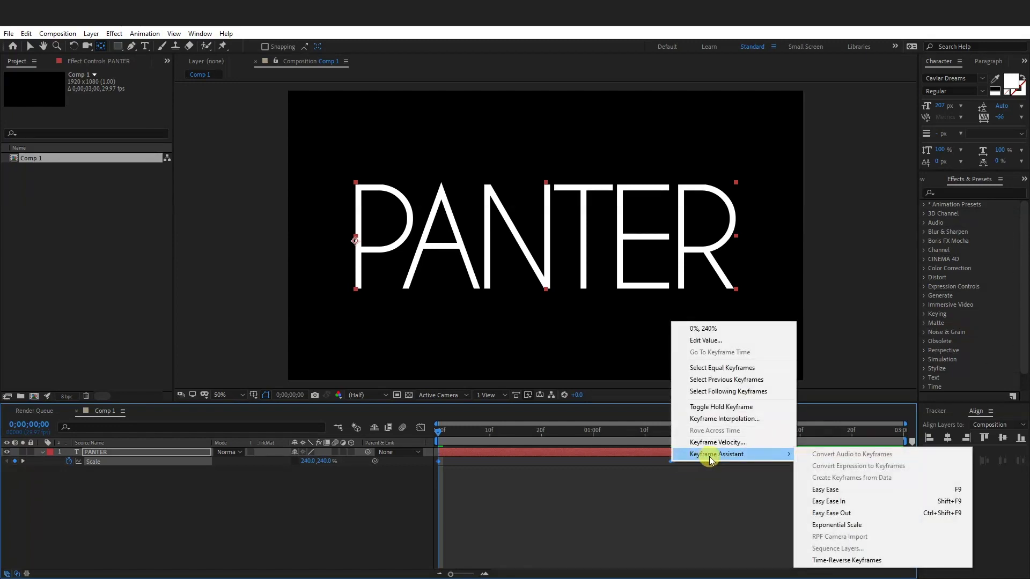
{"action": "left_click", "coordinate": [835, 490]}
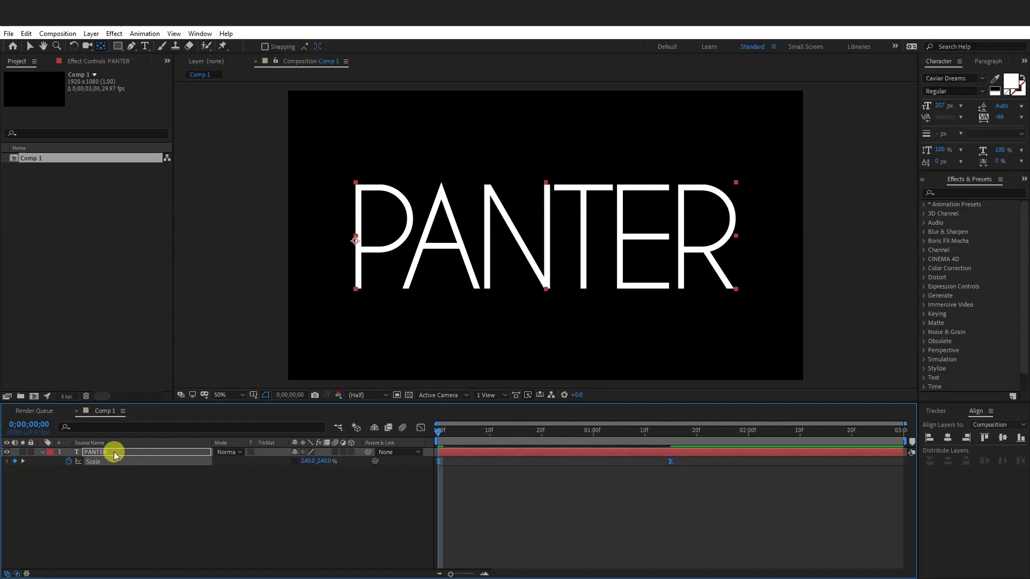
{"action": "key", "text": "Return"}
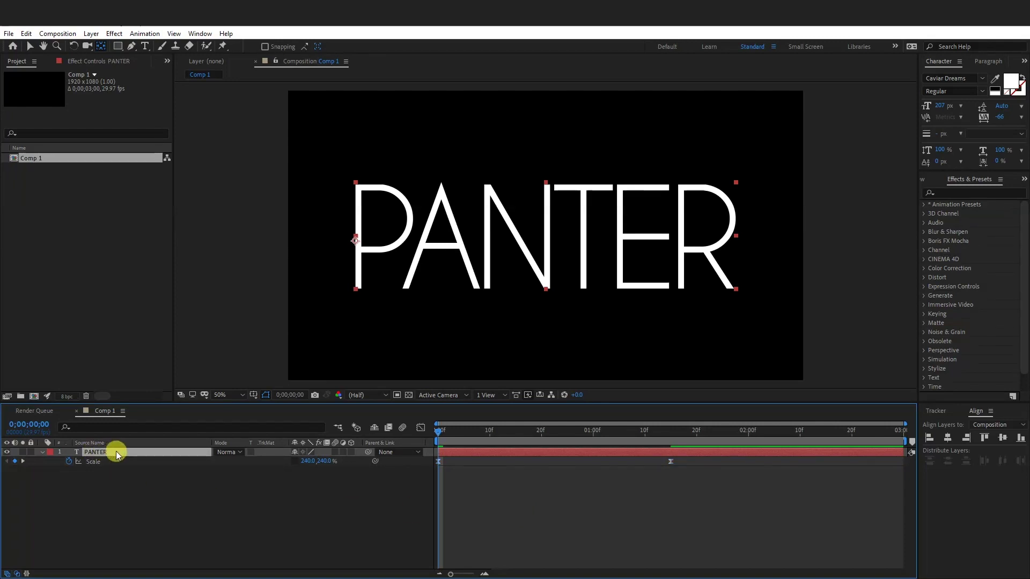
{"action": "key", "text": "ctrl+d"}
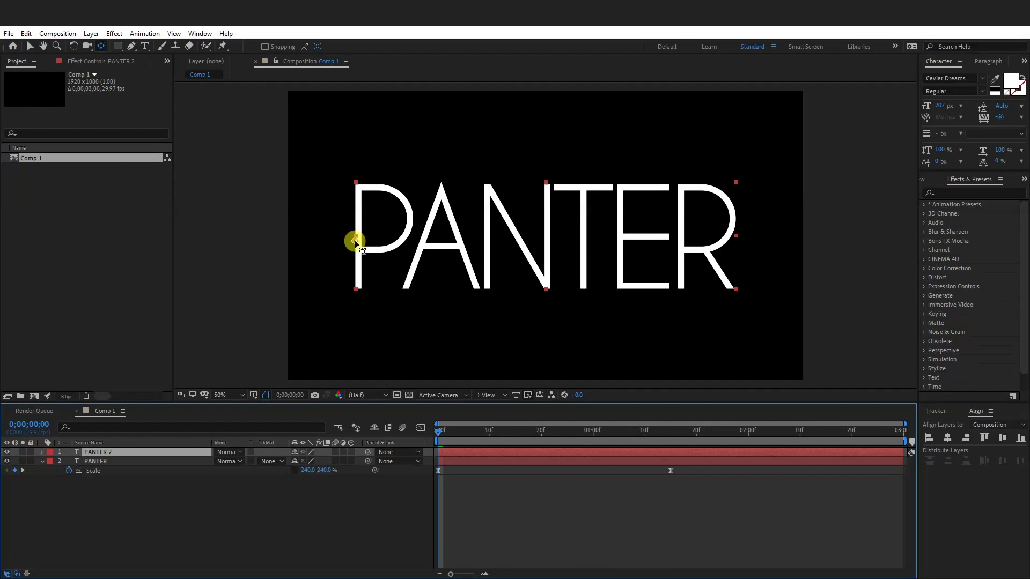
Move PANTER 2's anchor point to the right edge of the R
{"action": "left_click", "coordinate": [101, 46]}
{"action": "left_click_drag", "start_coordinate": [354, 240], "coordinate": [410, 240]}
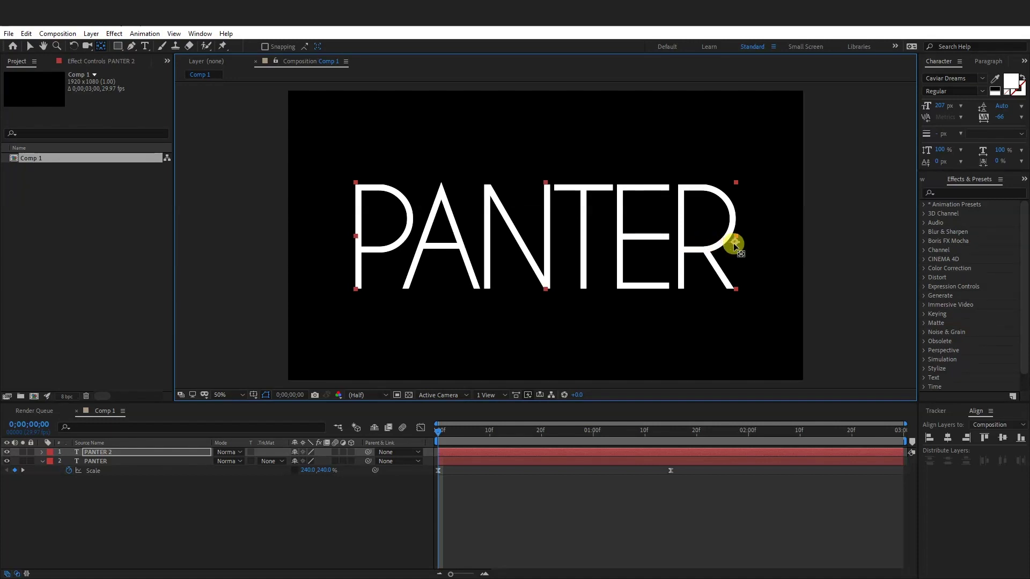
{"action": "left_click_drag", "start_coordinate": [735, 244], "coordinate": [735, 242]}
Time-reverse PANTER 2's Scale keyframes with Keyframe Assistant so it grows in from 0%
{"action": "left_click", "coordinate": [108, 453]}
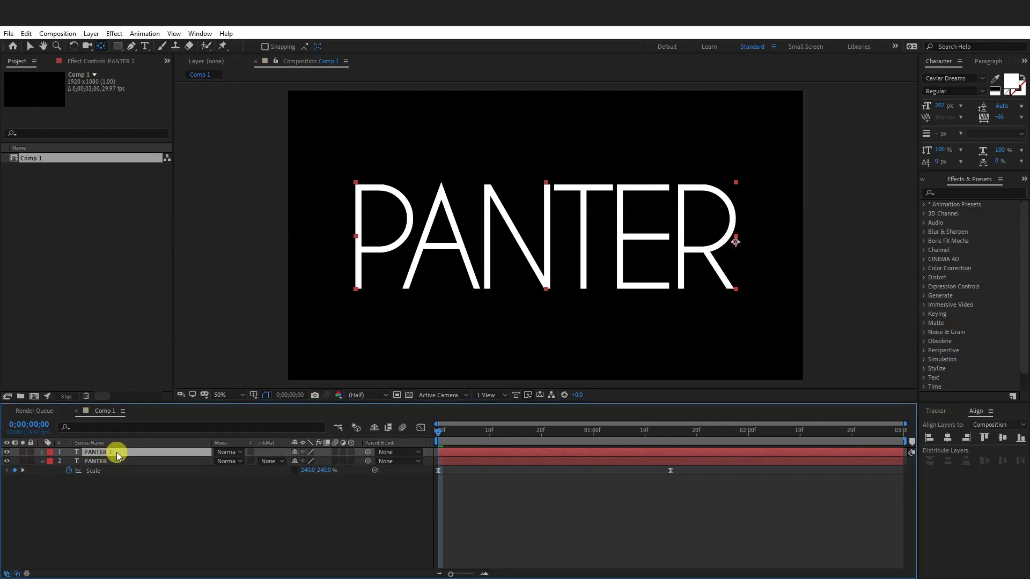
{"action": "key", "text": "s"}
{"action": "left_click", "coordinate": [684, 462]}
{"action": "left_click_drag", "start_coordinate": [680, 461], "coordinate": [554, 458]}
{"action": "left_click_drag", "start_coordinate": [436, 461], "coordinate": [435, 461]}
{"action": "right_click", "coordinate": [672, 461]}
{"action": "mouse_move", "coordinate": [715, 455]}
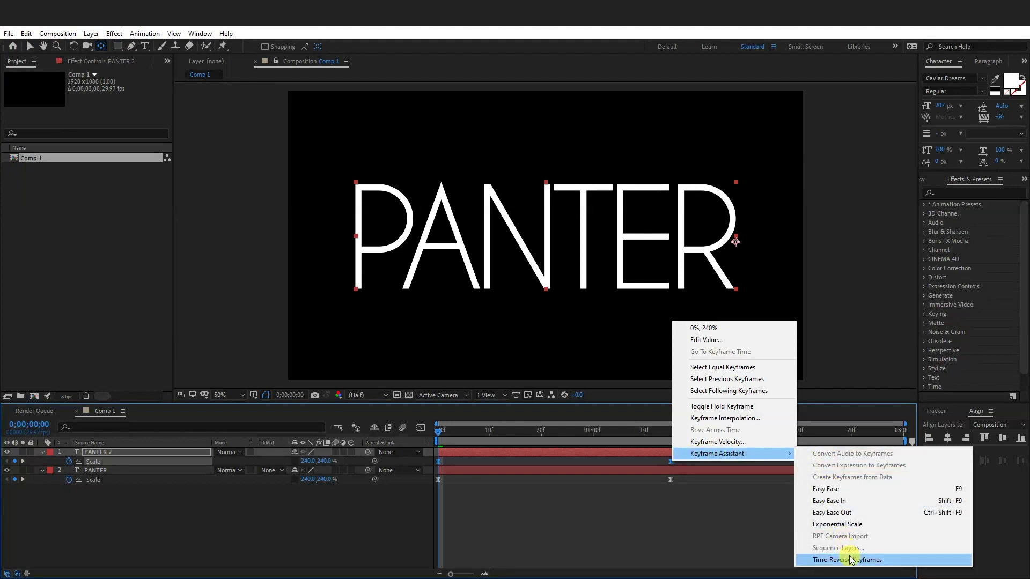
{"action": "left_click", "coordinate": [870, 562]}
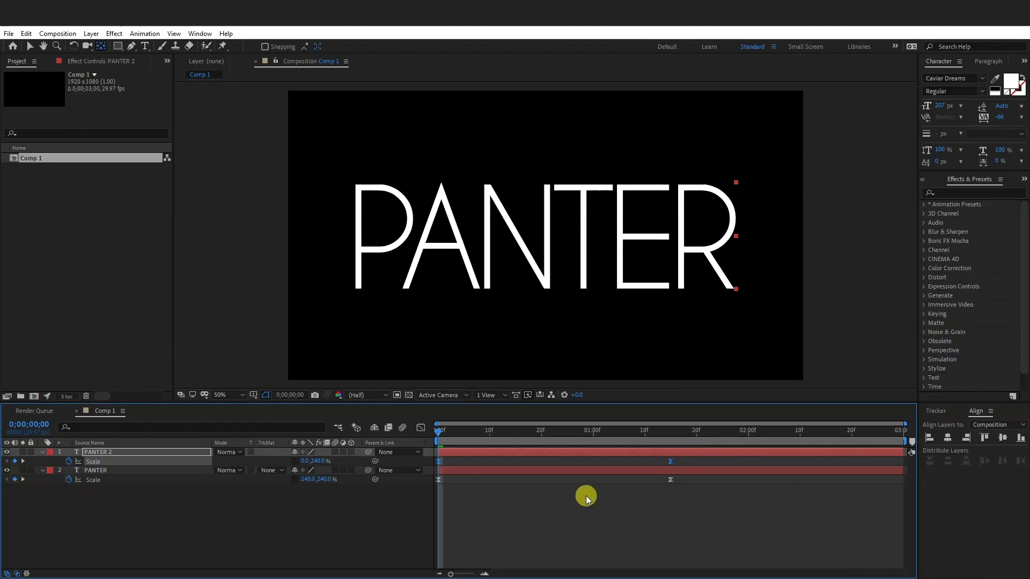
Preview the animation and end the work area at about 1;20
{"action": "key", "text": "space"}
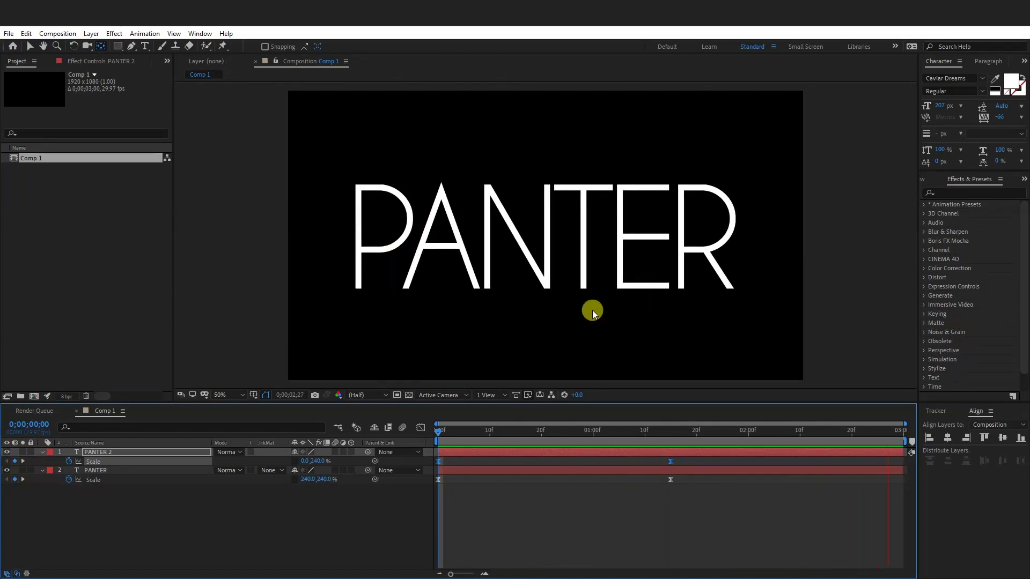
{"action": "key", "text": "space"}
{"action": "key", "text": "space"}
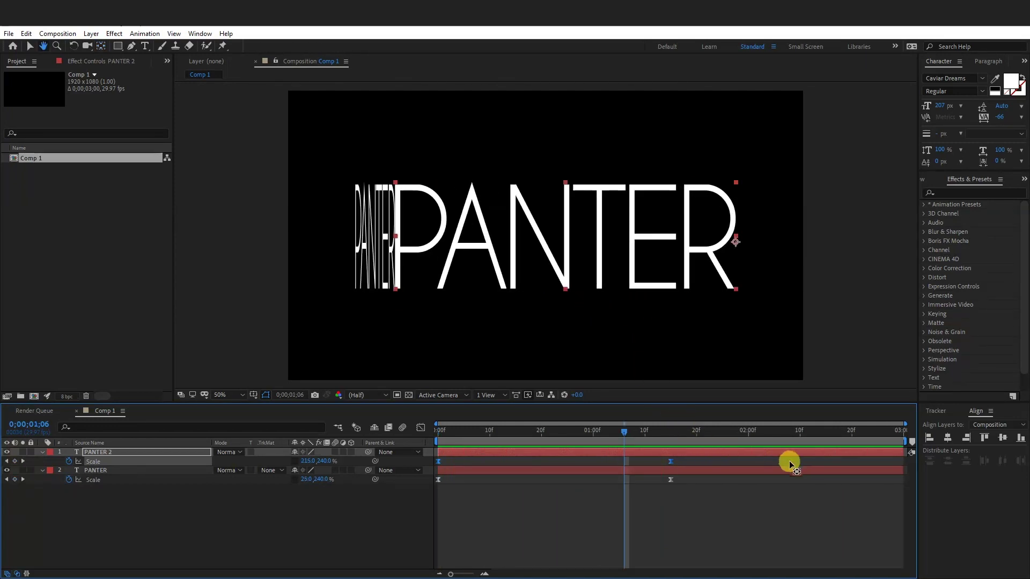
{"action": "left_click_drag", "start_coordinate": [906, 444], "coordinate": [669, 445]}
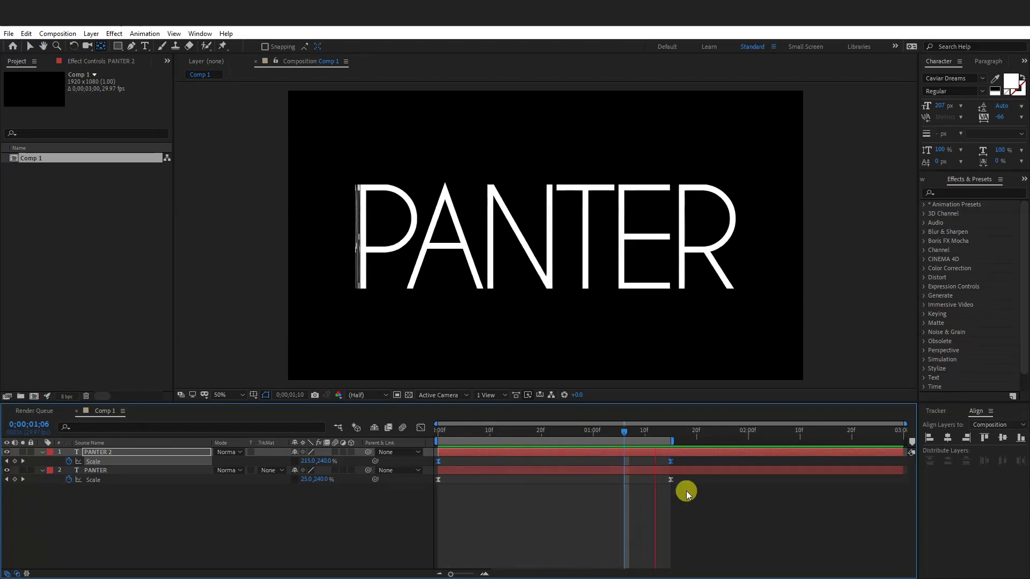
Pre-compose both PANTER text layers into a new composition named TXT
{"action": "left_click_drag", "start_coordinate": [172, 482], "coordinate": [88, 453]}
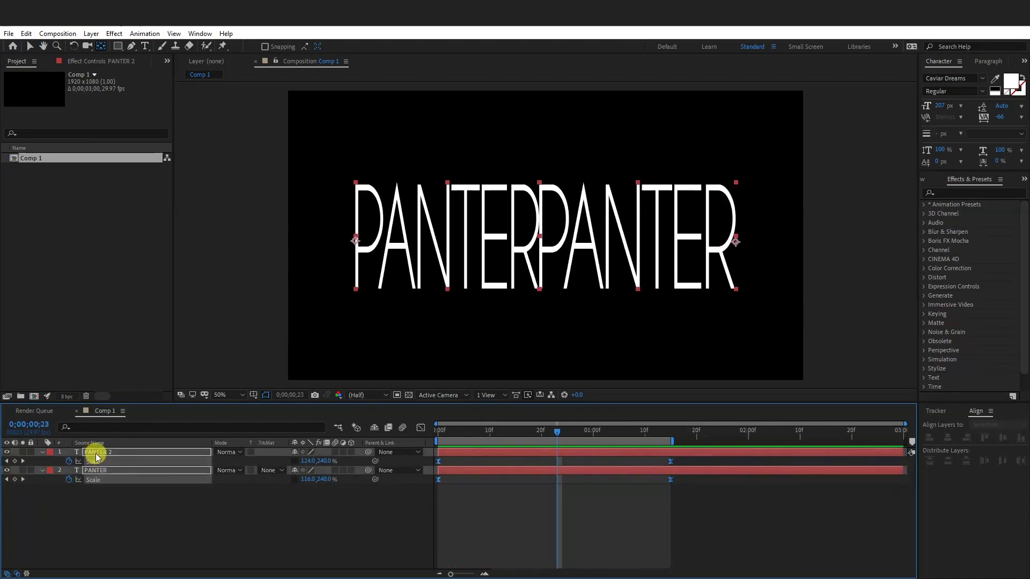
{"action": "right_click", "coordinate": [96, 455]}
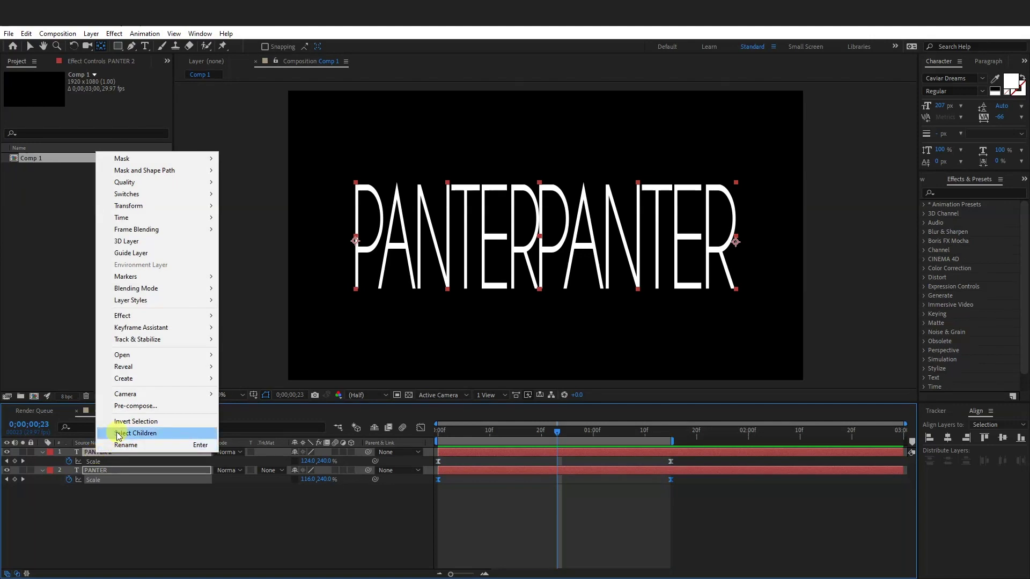
{"action": "left_click", "coordinate": [138, 407]}
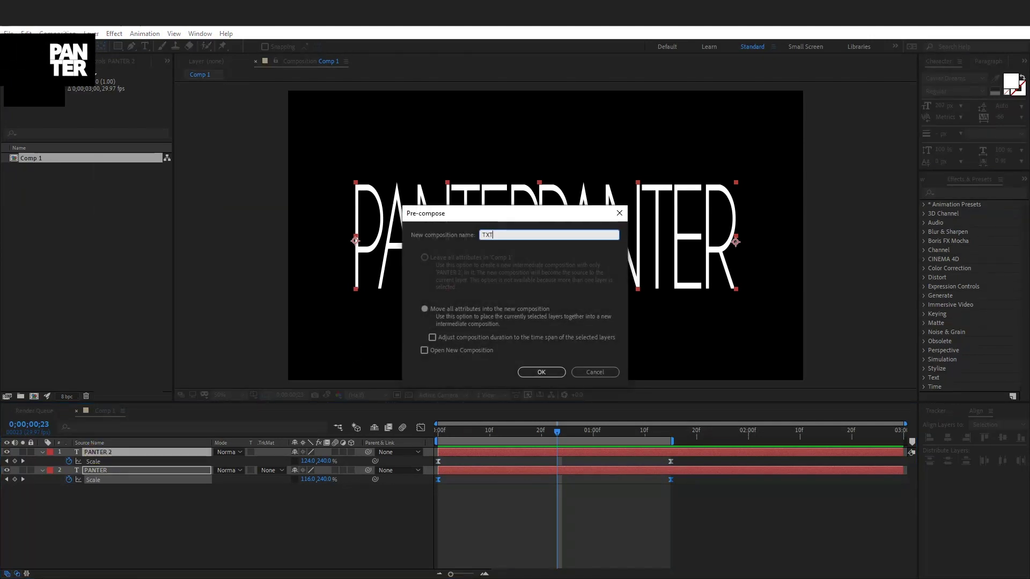
{"action": "left_click", "coordinate": [540, 372]}
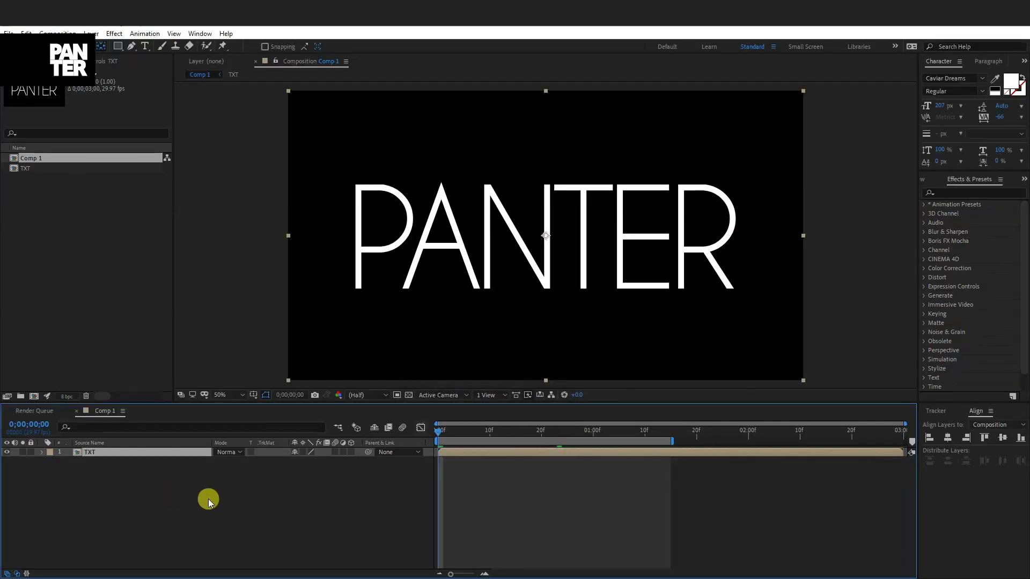
Create a full-frame white solid named Gradient via New > Solid and drag it below TXT
{"action": "right_click", "coordinate": [241, 516]}
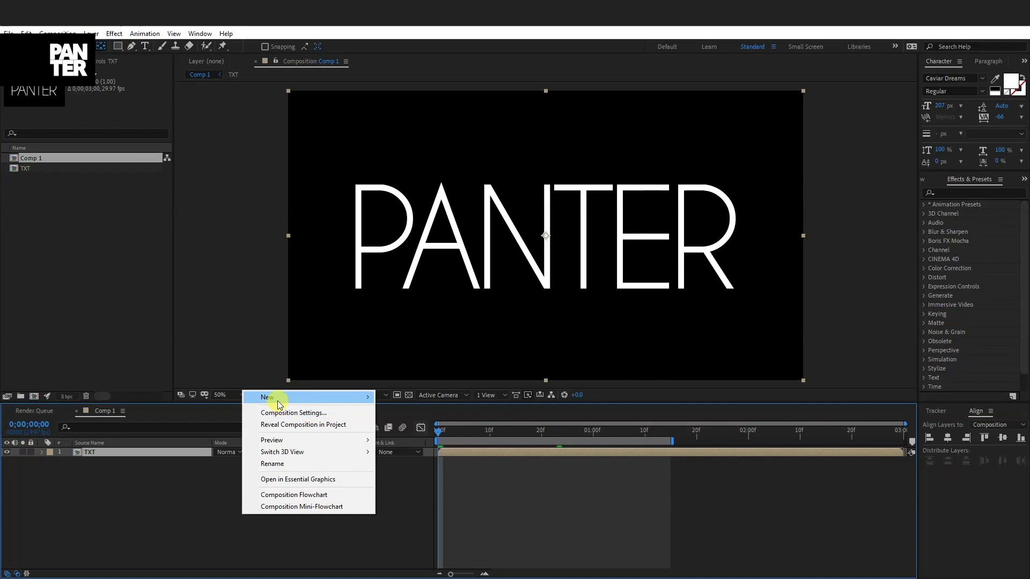
{"action": "mouse_move", "coordinate": [279, 402]}
{"action": "left_click", "coordinate": [403, 428]}
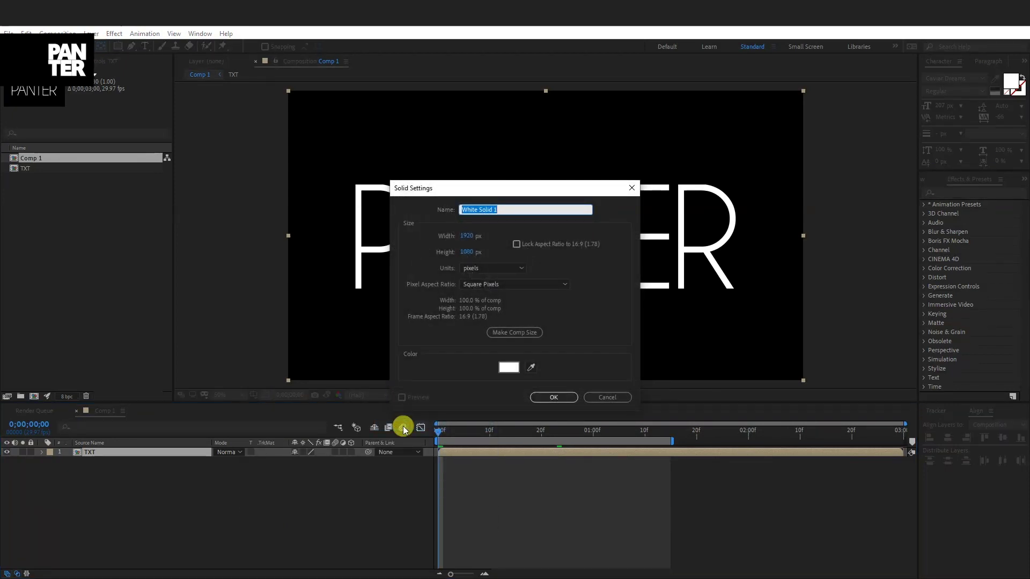
{"action": "type", "text": "Gradient"}
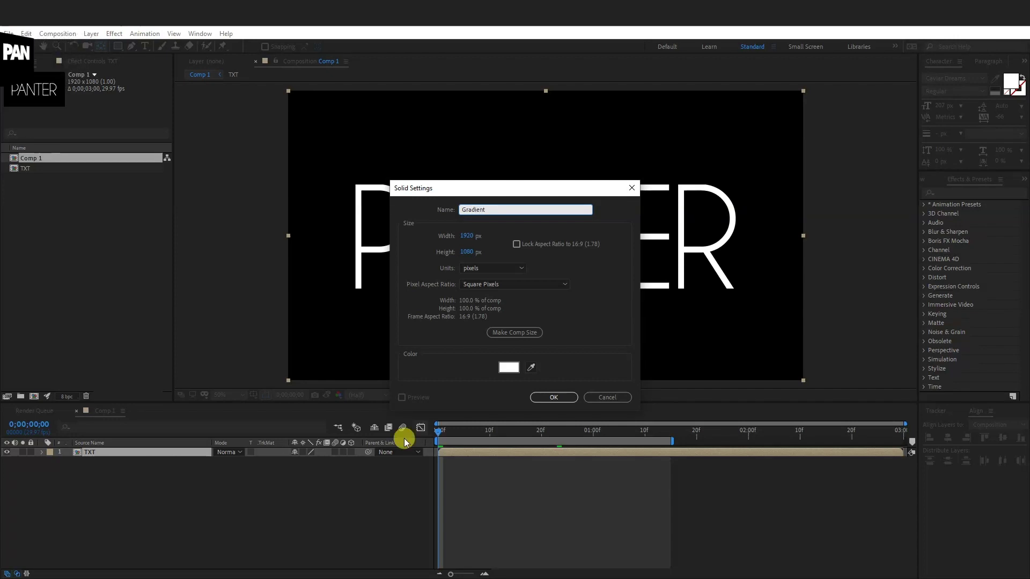
{"action": "left_click", "coordinate": [554, 398]}
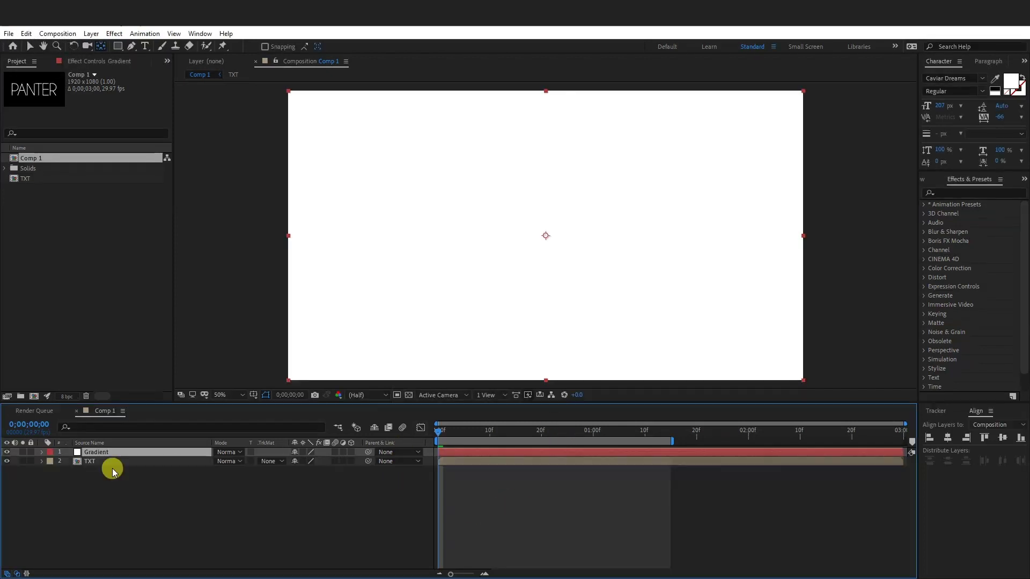
{"action": "left_click_drag", "start_coordinate": [117, 452], "coordinate": [102, 465]}
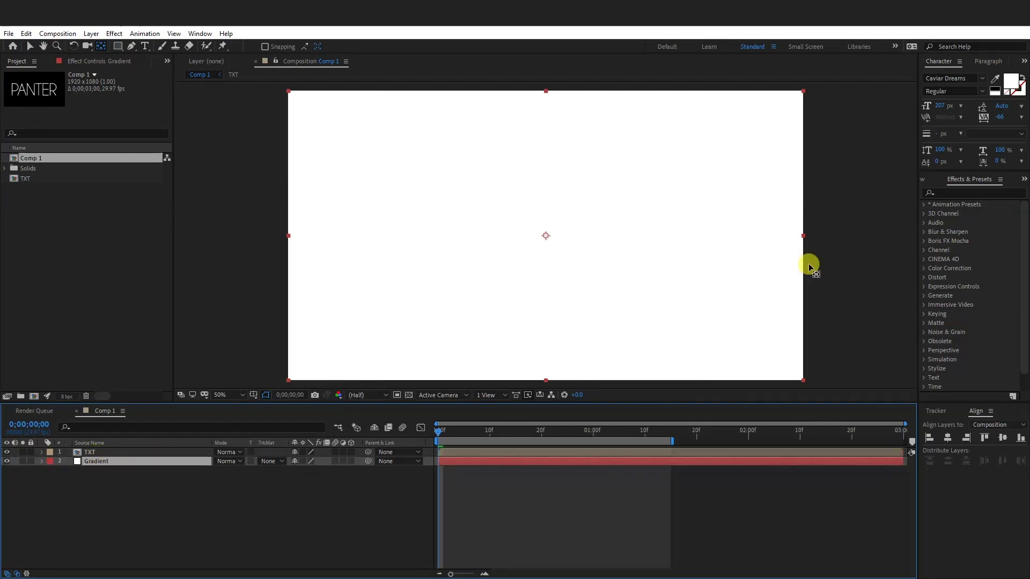
{"action": "left_click", "coordinate": [961, 192]}
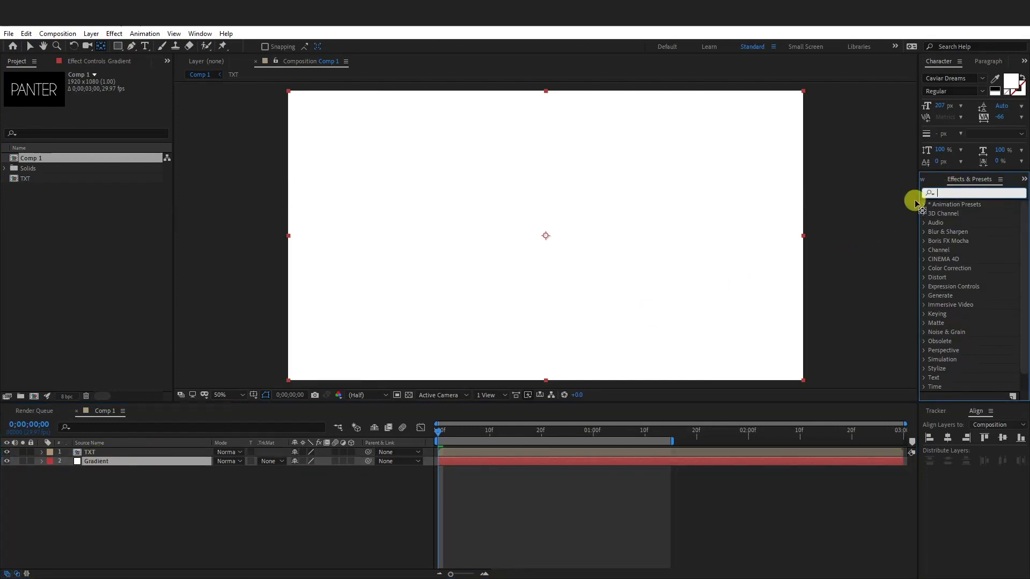
Search 'gradient' in Effects & Presets and apply Gradient Ramp to the Gradient layer
{"action": "left_click", "coordinate": [206, 34]}
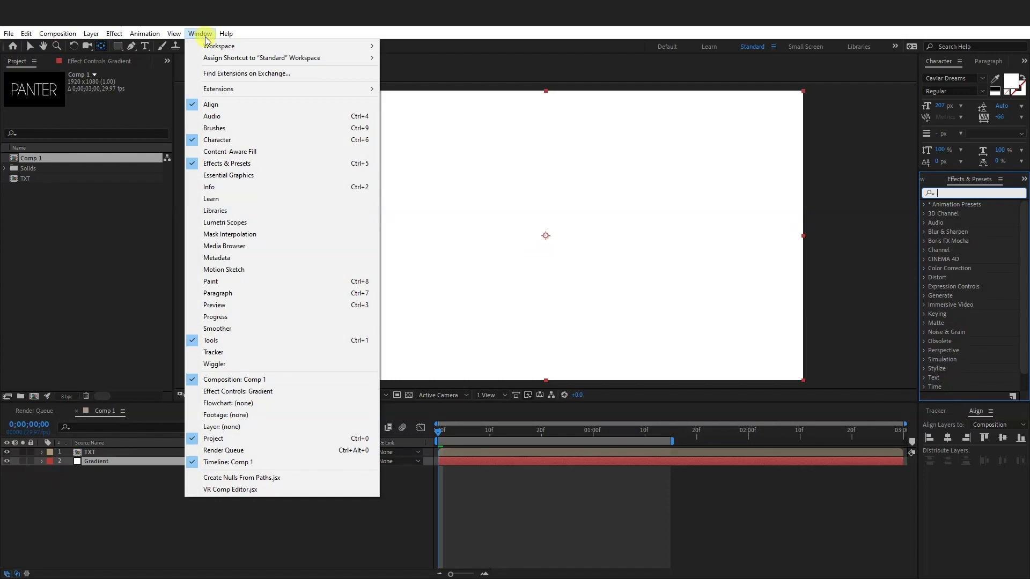
{"action": "left_click", "coordinate": [973, 192]}
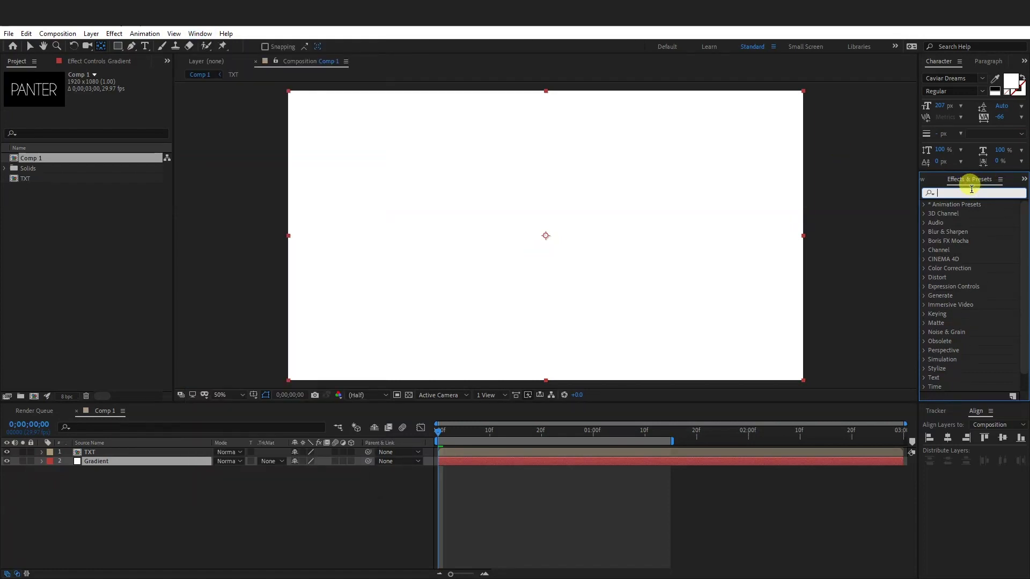
{"action": "type", "text": "gradient"}
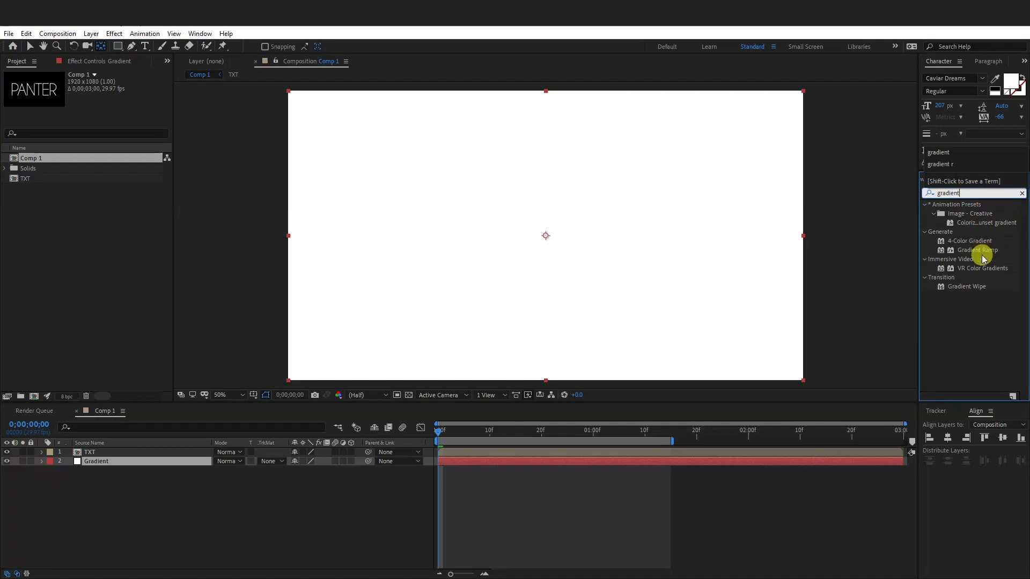
{"action": "left_click_drag", "start_coordinate": [974, 250], "coordinate": [104, 464]}
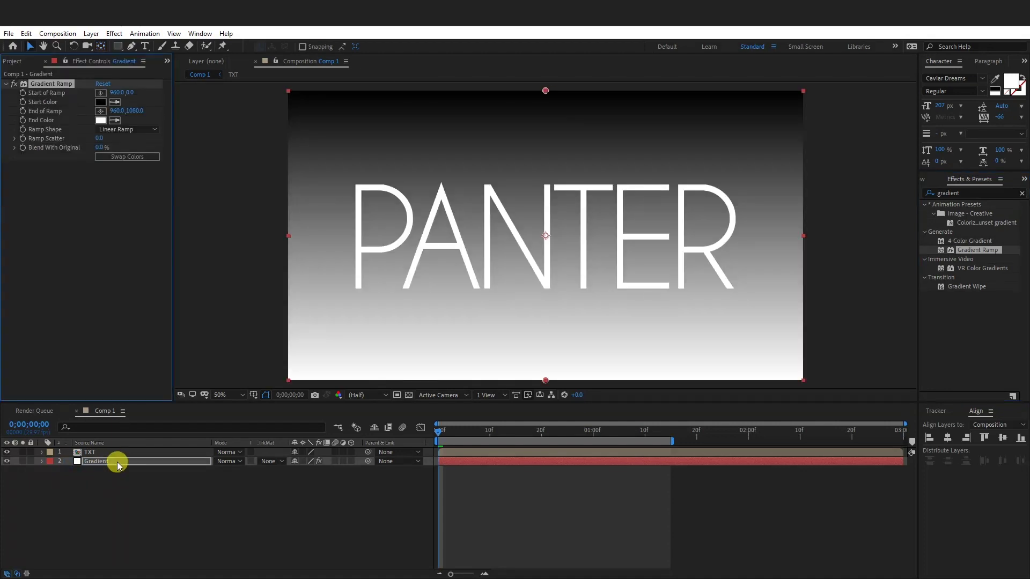
{"action": "right_click", "coordinate": [117, 462]}
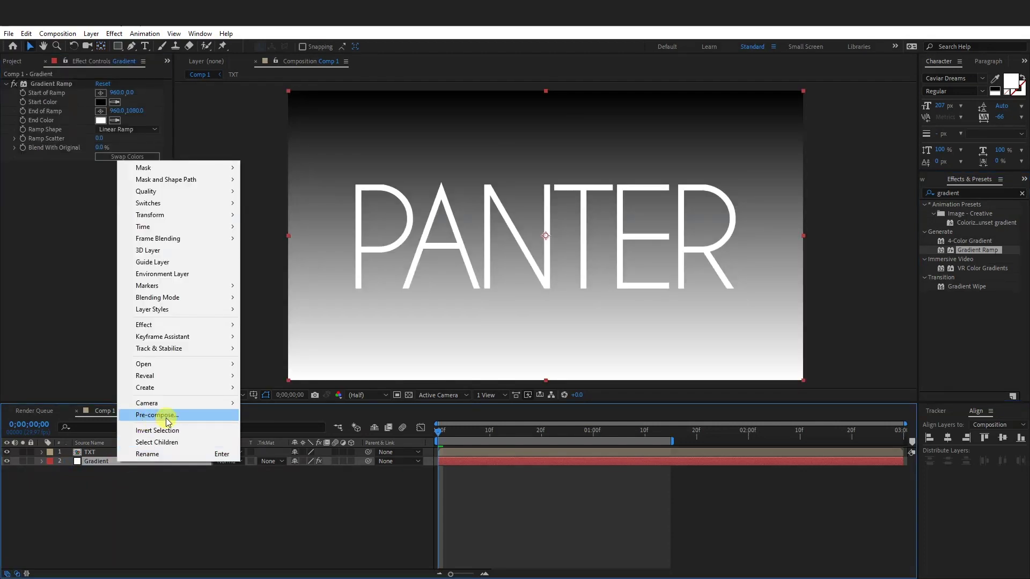
Pre-compose the Gradient layer as Disp, moving all attributes into the new composition
{"action": "left_click", "coordinate": [192, 416]}
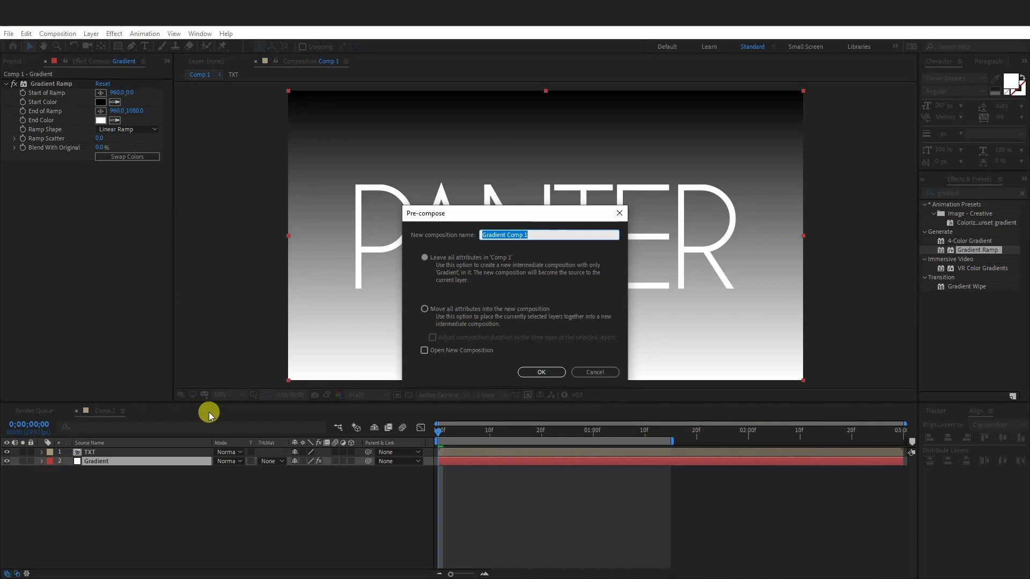
{"action": "type", "text": "Disp"}
{"action": "left_click", "coordinate": [424, 310]}
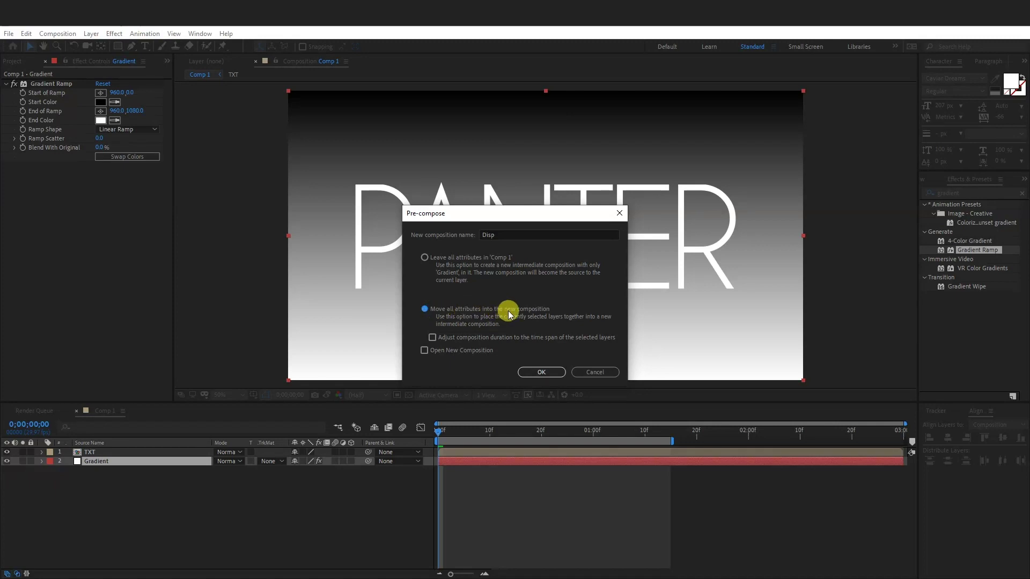
{"action": "left_click", "coordinate": [549, 370]}
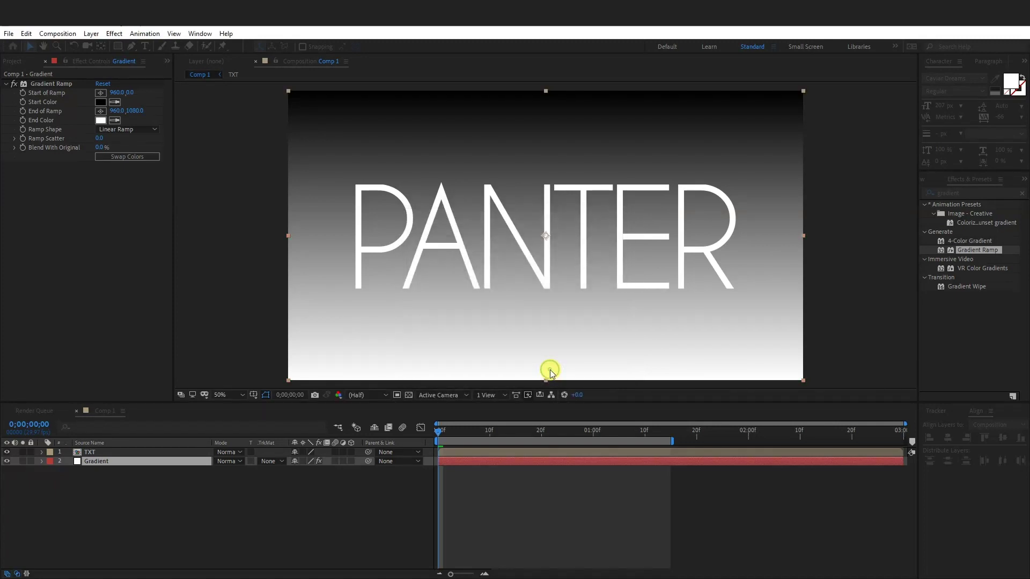
Hide the Disp layer and apply a Time Displacement effect to the TXT layer
{"action": "left_click", "coordinate": [7, 461]}
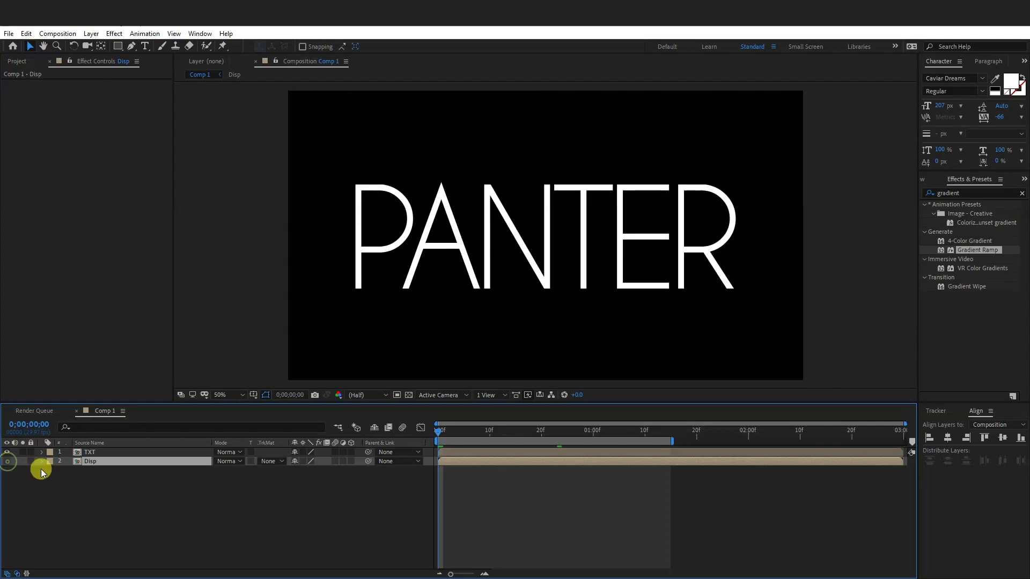
{"action": "left_click", "coordinate": [90, 452]}
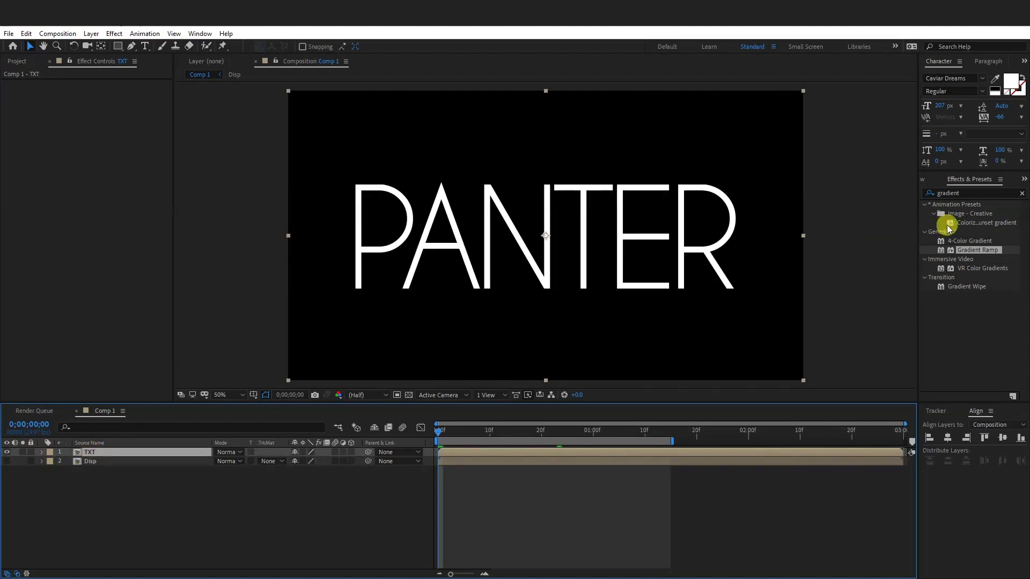
{"action": "left_click", "coordinate": [978, 192]}
{"action": "left_click_drag", "start_coordinate": [978, 192], "coordinate": [894, 187]}
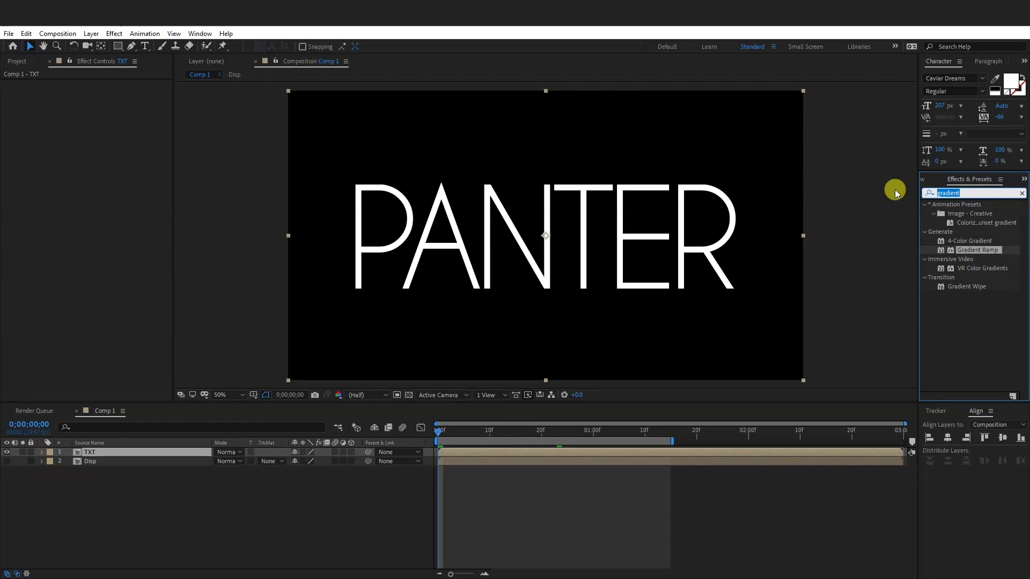
{"action": "type", "text": "time displa"}
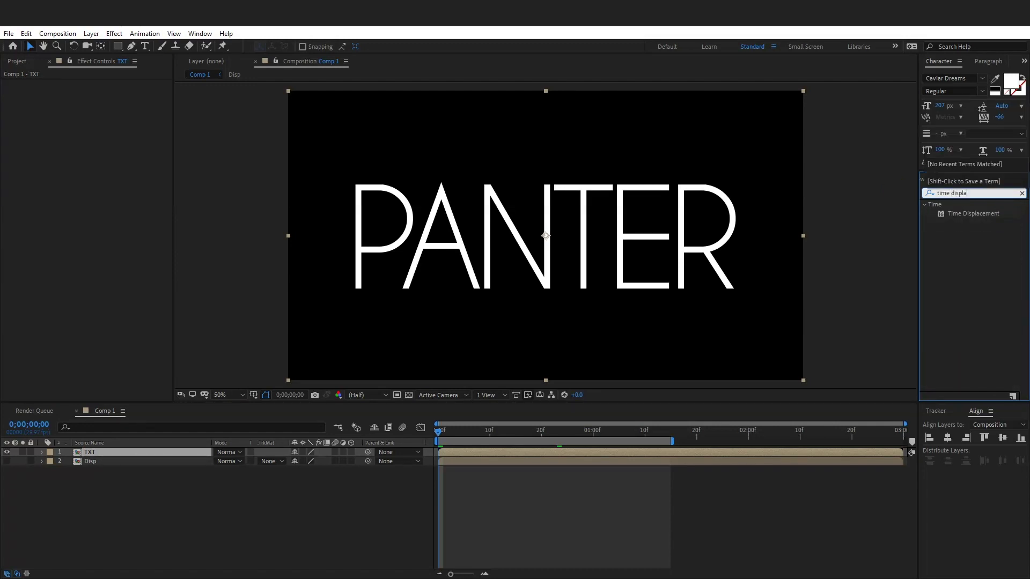
{"action": "left_click_drag", "start_coordinate": [970, 213], "coordinate": [213, 454]}
{"action": "left_click_drag", "start_coordinate": [104, 453], "coordinate": [105, 453]}
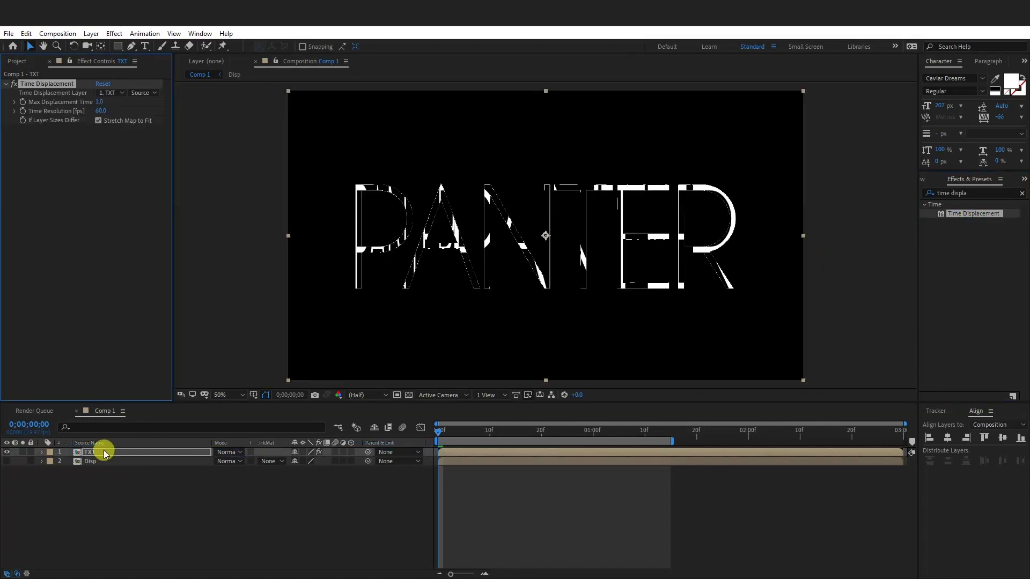
Set Time Displacement's Displacement Map Layer to 2. Disp and check the warp at frame 8
{"action": "left_click", "coordinate": [99, 111]}
{"action": "left_click", "coordinate": [114, 93]}
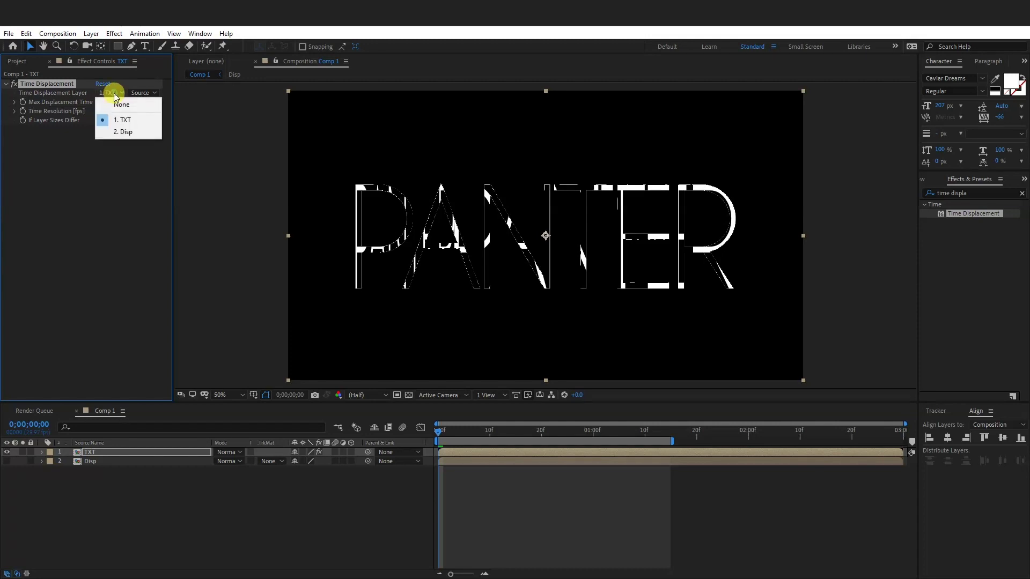
{"action": "left_click", "coordinate": [130, 133]}
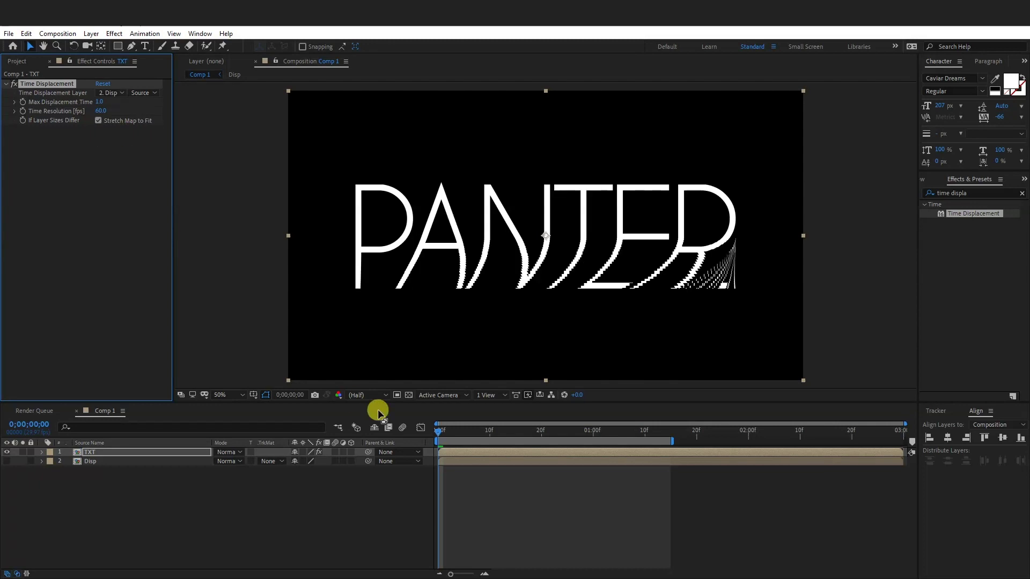
{"action": "left_click_drag", "start_coordinate": [444, 431], "coordinate": [482, 424]}
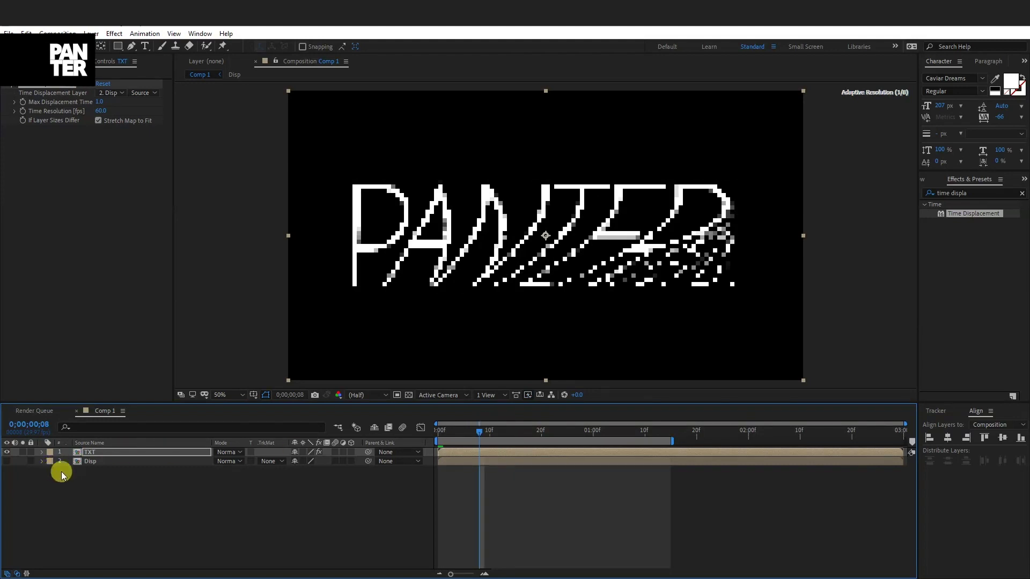
Inspect the gradient inside the Disp precomp, then preview Comp 1 from frame 0
{"action": "double_click", "coordinate": [102, 462]}
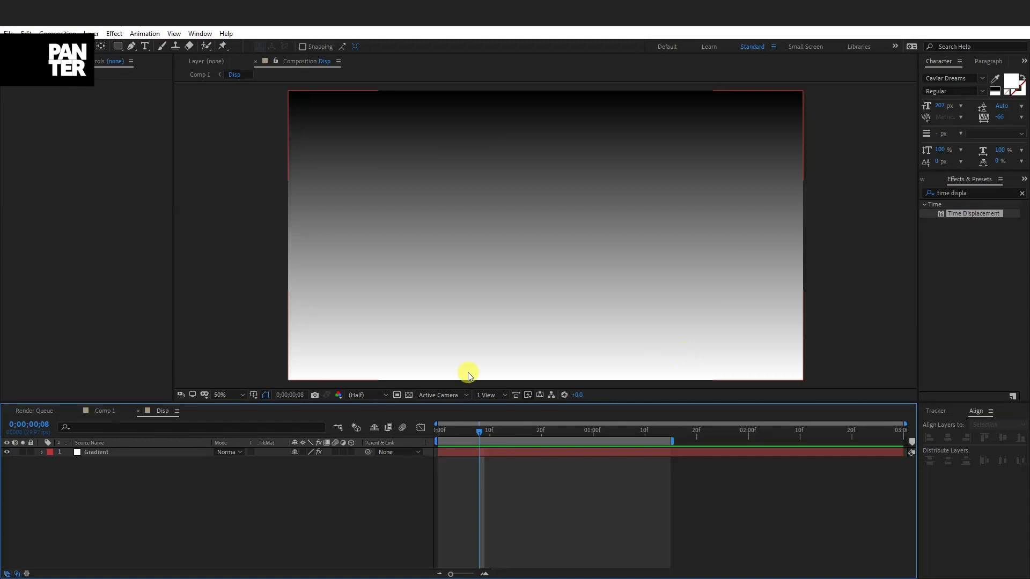
{"action": "left_click", "coordinate": [105, 411]}
{"action": "left_click_drag", "start_coordinate": [475, 433], "coordinate": [439, 432]}
{"action": "key", "text": "space"}
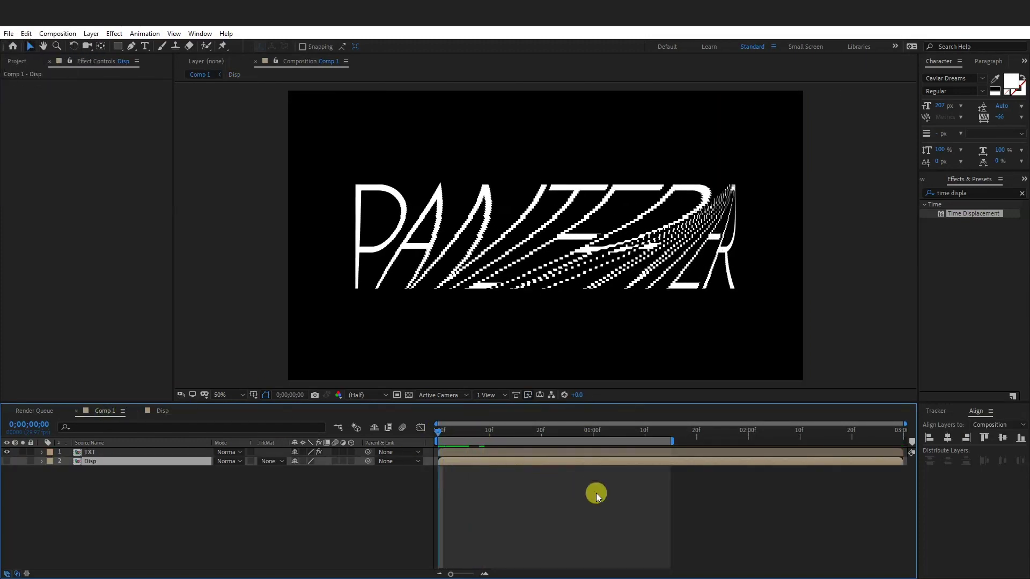
Scrub TXT's Time Resolution down to 22, then back up to about 90
{"action": "left_click", "coordinate": [88, 451]}
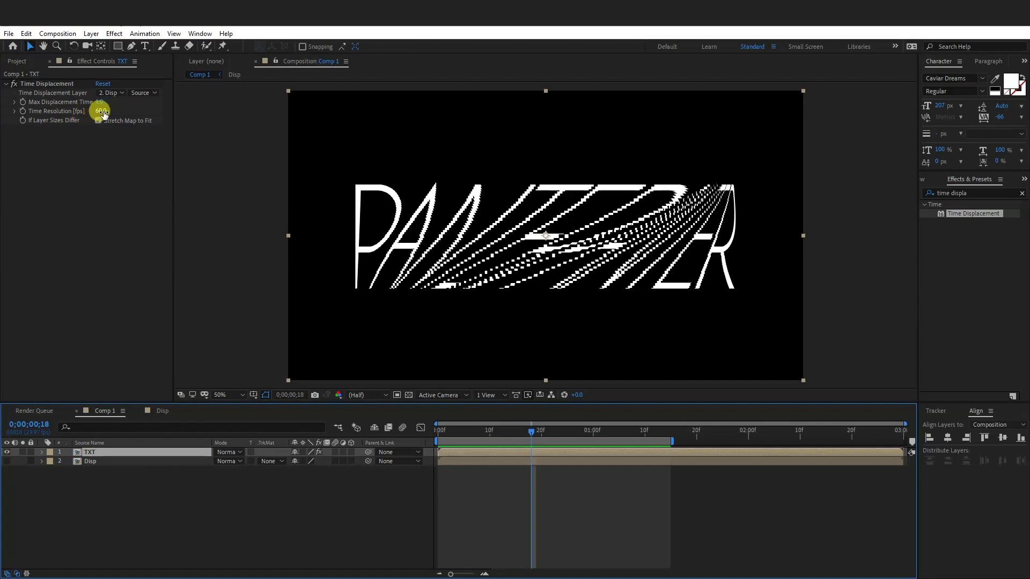
{"action": "left_click_drag", "start_coordinate": [109, 115], "coordinate": [80, 114]}
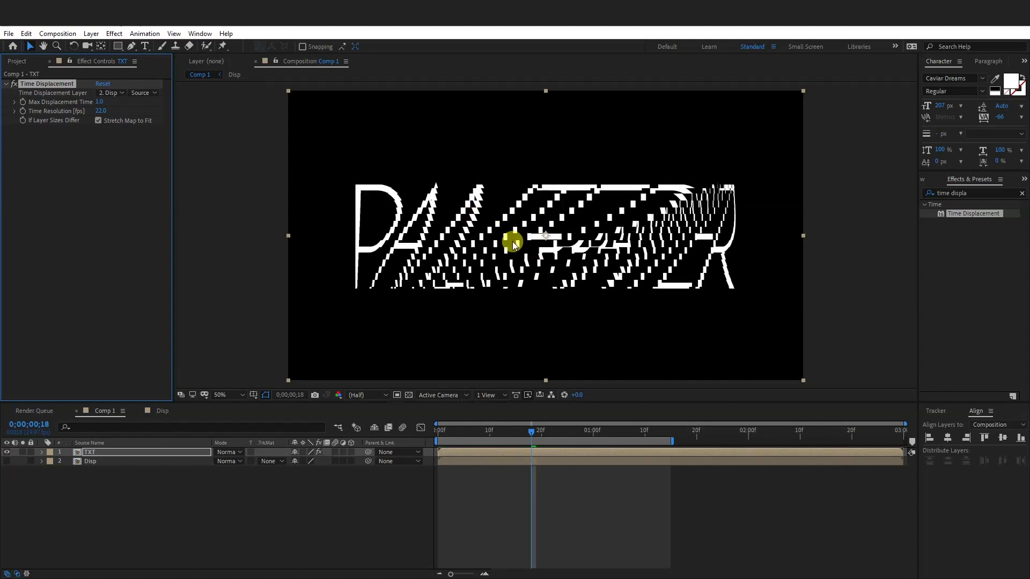
{"action": "left_click_drag", "start_coordinate": [558, 427], "coordinate": [502, 410]}
{"action": "left_click_drag", "start_coordinate": [100, 110], "coordinate": [141, 112]}
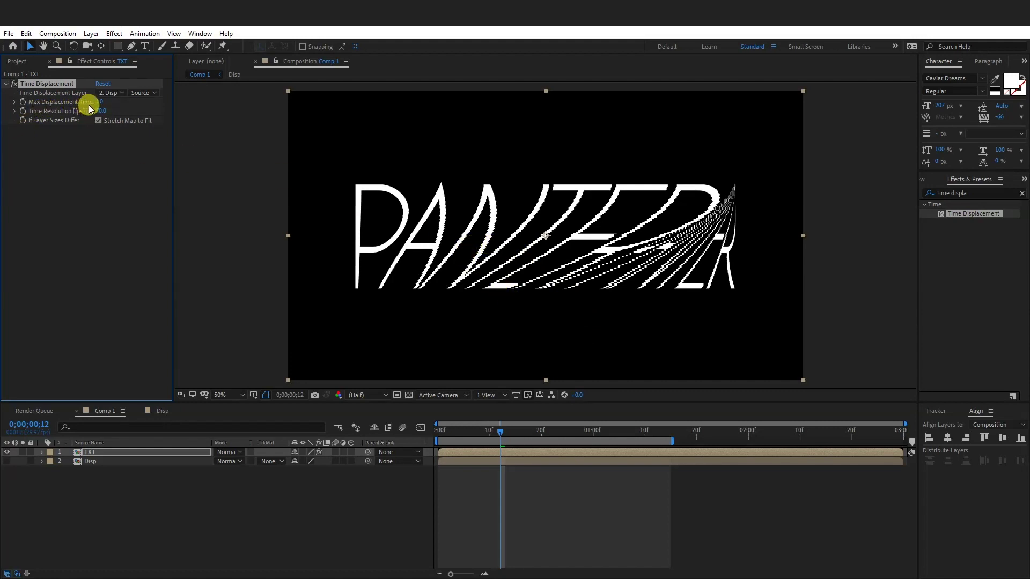
Set Max Displacement Time to 0.9 and preview the warped title
{"action": "left_click_drag", "start_coordinate": [100, 104], "coordinate": [165, 104]}
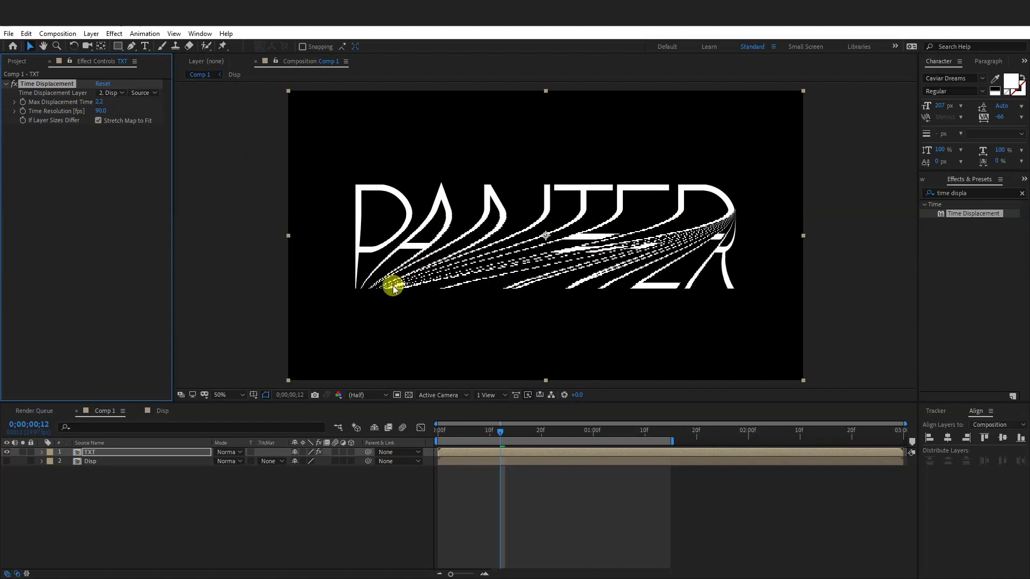
{"action": "left_click", "coordinate": [100, 102]}
{"action": "type", "text": "0.9"}
{"action": "left_click", "coordinate": [543, 467]}
{"action": "key", "text": "space"}
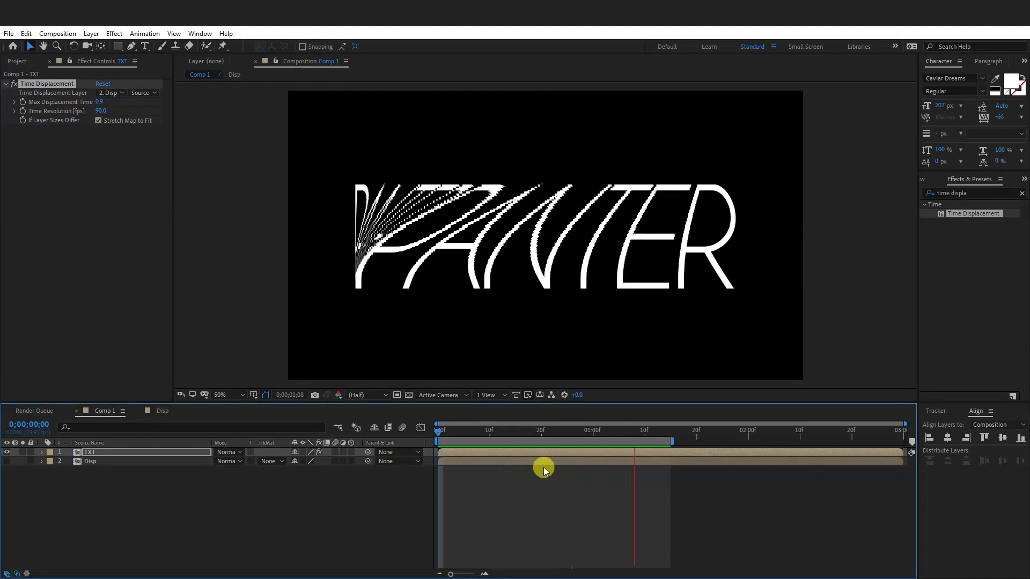
{"action": "key", "text": "space"}
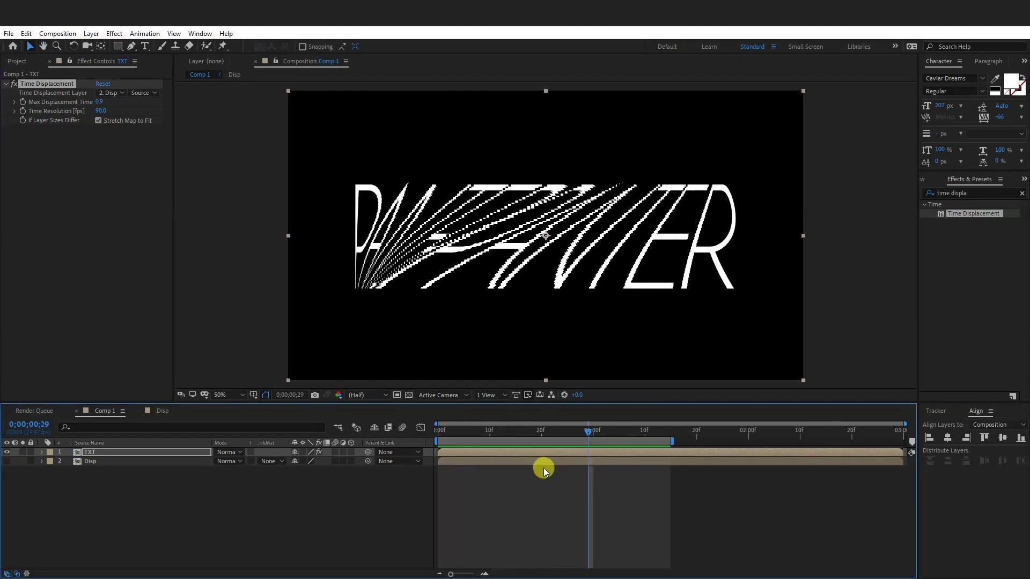
{"action": "left_click", "coordinate": [96, 463]}
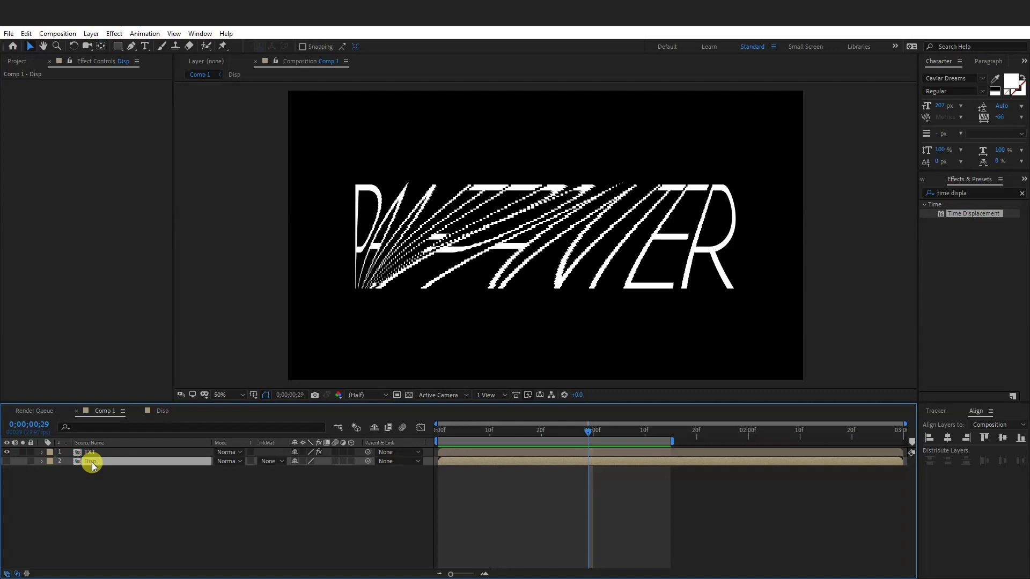
Draw a five-point wavy Pen stroke across the Disp gradient's lower half, then search effects for blur
{"action": "double_click", "coordinate": [91, 461]}
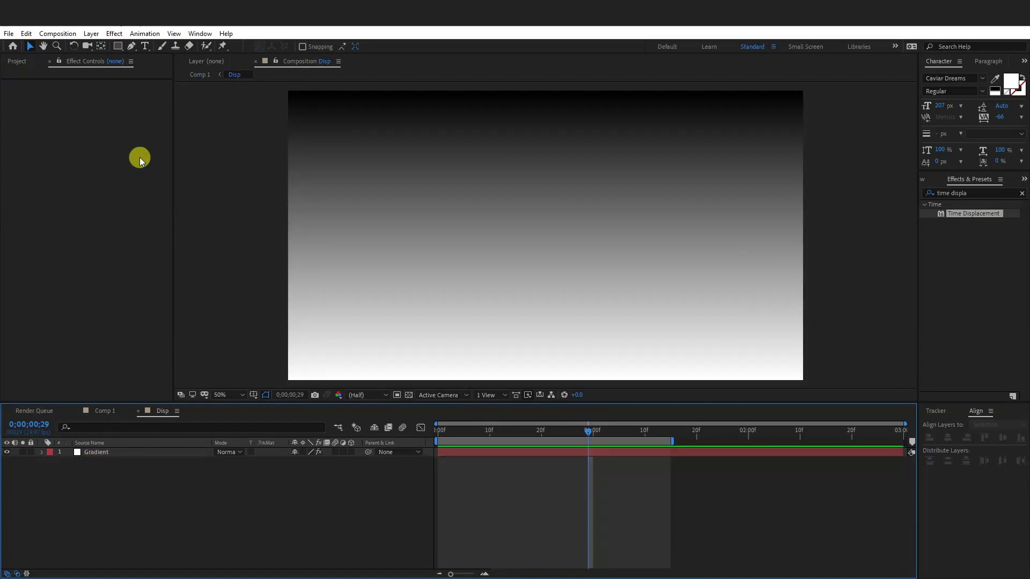
{"action": "left_click", "coordinate": [131, 47]}
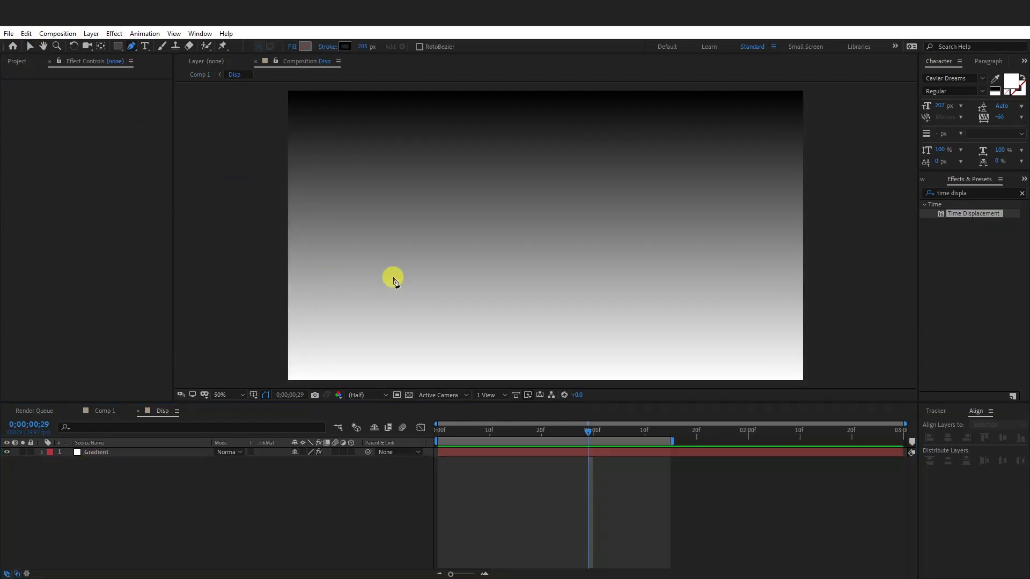
{"action": "key", "text": "comma"}
{"action": "left_click_drag", "start_coordinate": [424, 315], "coordinate": [454, 310]}
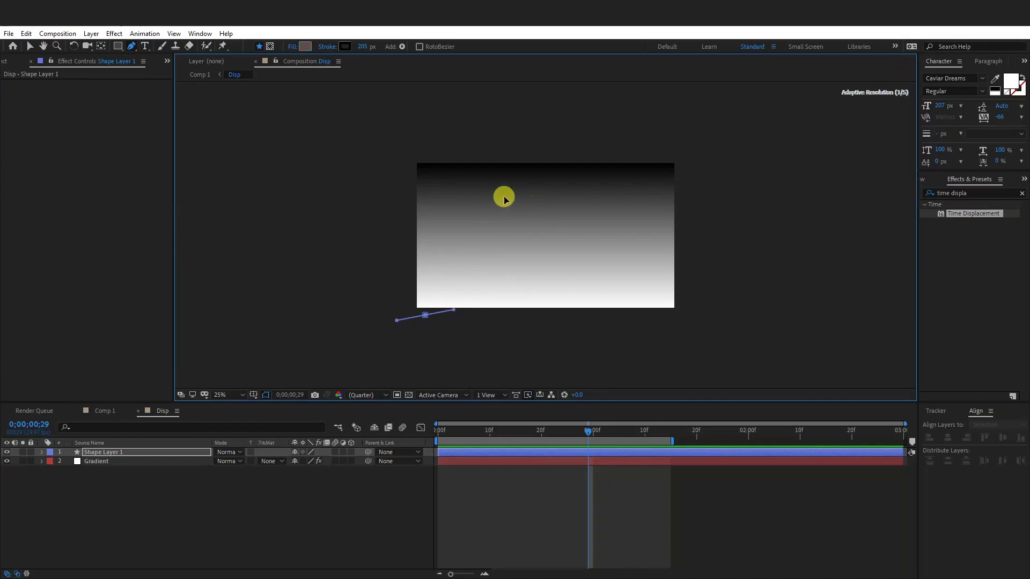
{"action": "left_click_drag", "start_coordinate": [496, 232], "coordinate": [542, 230]}
{"action": "left_click_drag", "start_coordinate": [554, 310], "coordinate": [588, 313]}
{"action": "left_click_drag", "start_coordinate": [641, 236], "coordinate": [675, 235]}
{"action": "left_click_drag", "start_coordinate": [702, 310], "coordinate": [734, 314]}
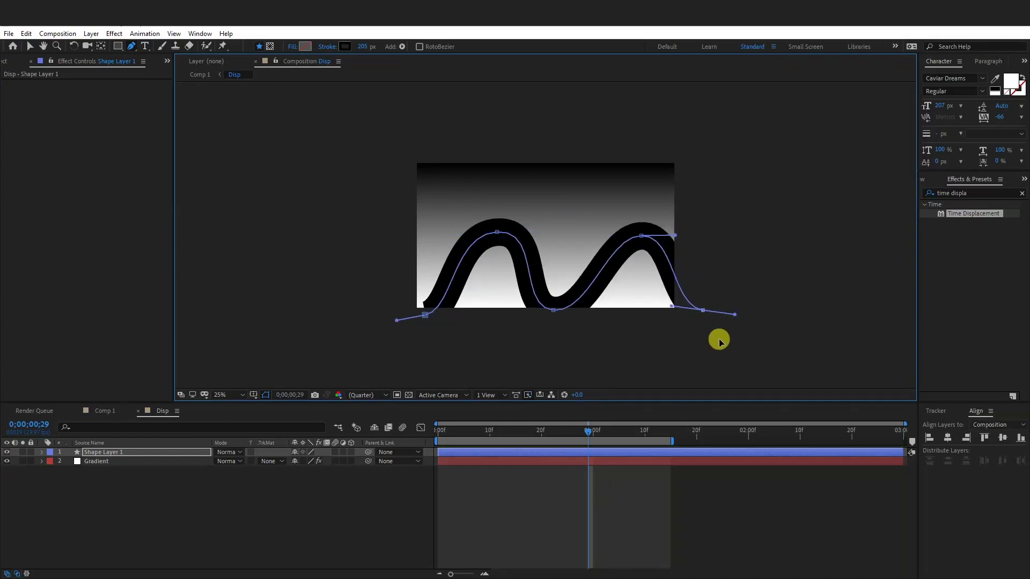
{"action": "left_click", "coordinate": [973, 195]}
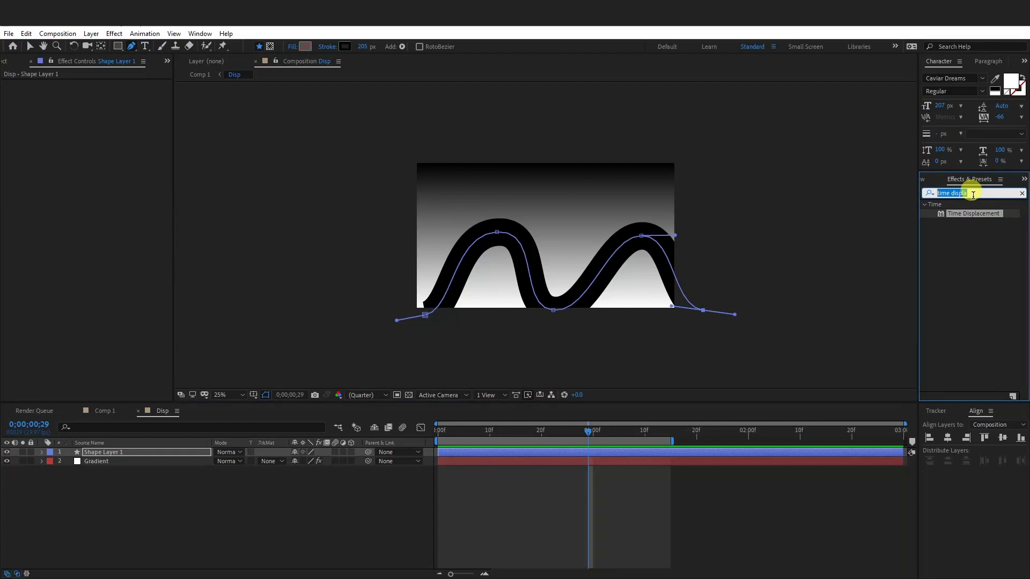
{"action": "type", "text": "blur"}
Give Shape Layer 1 a Directional Blur of length 341.5 and squash the wave flatter and wider
{"action": "scroll", "coordinate": [1018, 333], "scroll_direction": "down", "scroll_amount": 3}
{"action": "left_click_drag", "start_coordinate": [981, 333], "coordinate": [107, 452]}
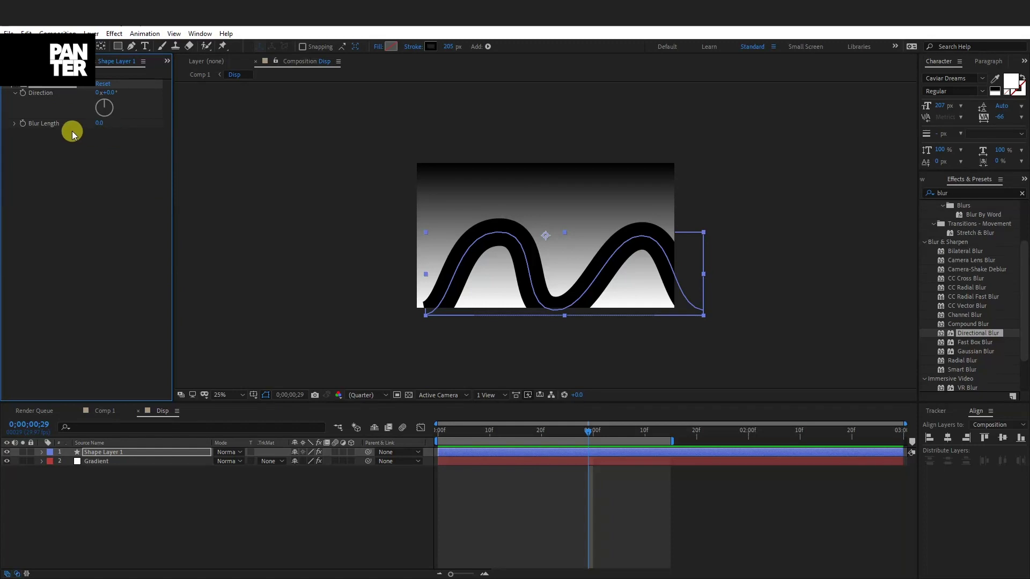
{"action": "left_click_drag", "start_coordinate": [94, 127], "coordinate": [903, 133]}
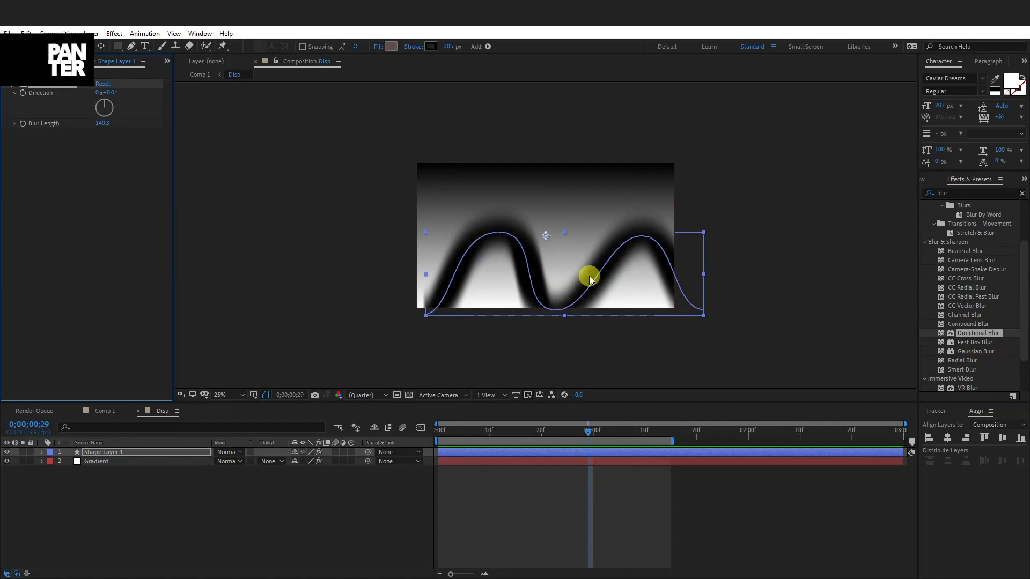
{"action": "left_click_drag", "start_coordinate": [99, 124], "coordinate": [828, 126]}
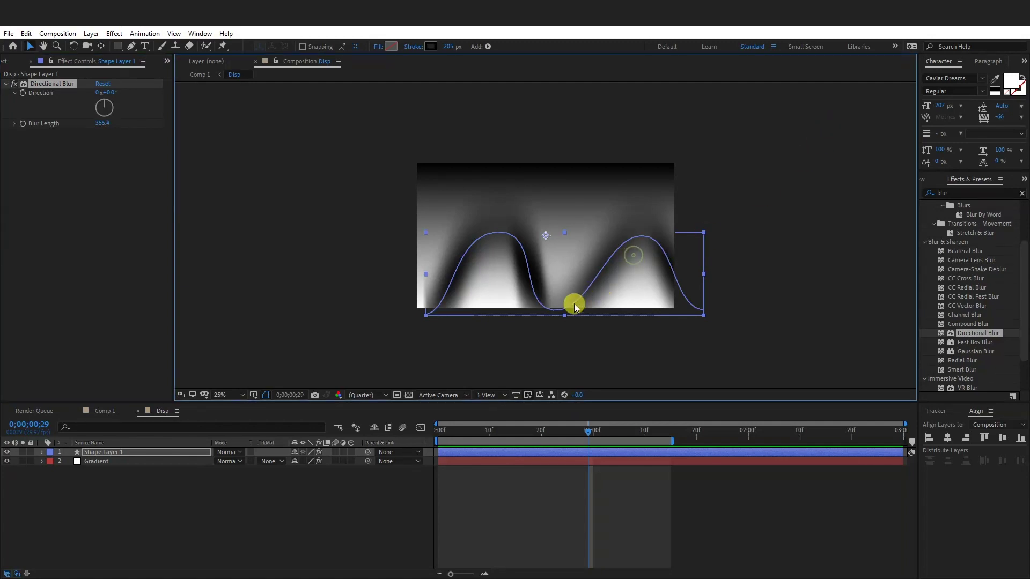
{"action": "left_click_drag", "start_coordinate": [564, 315], "coordinate": [571, 287]}
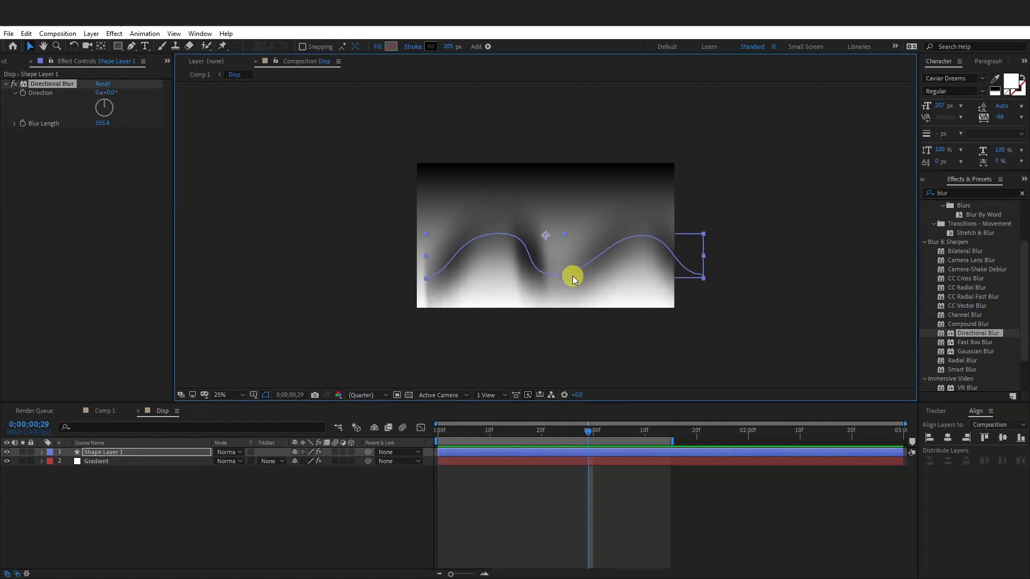
{"action": "left_click_drag", "start_coordinate": [426, 255], "coordinate": [398, 254]}
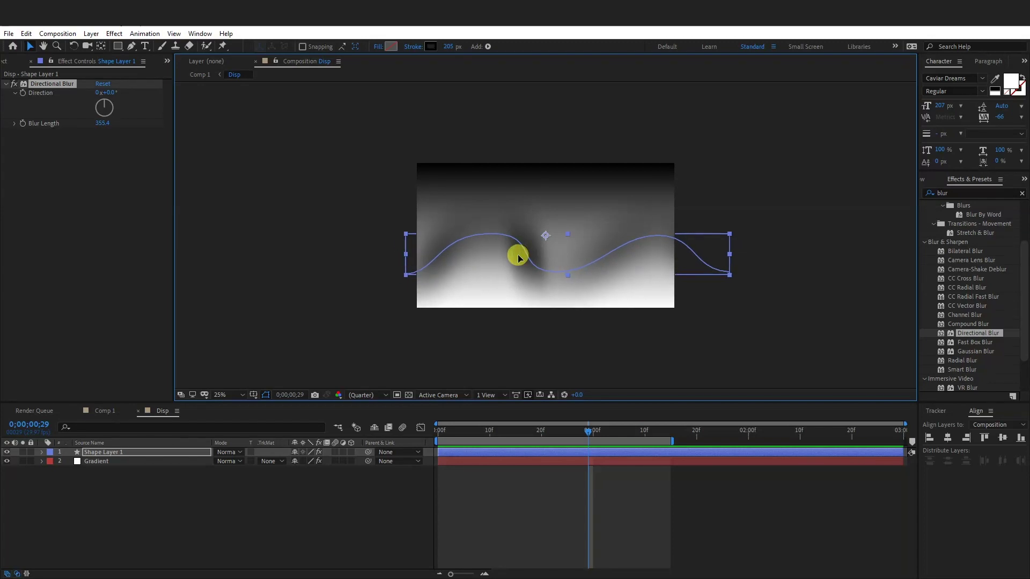
{"action": "left_click_drag", "start_coordinate": [102, 123], "coordinate": [87, 122]}
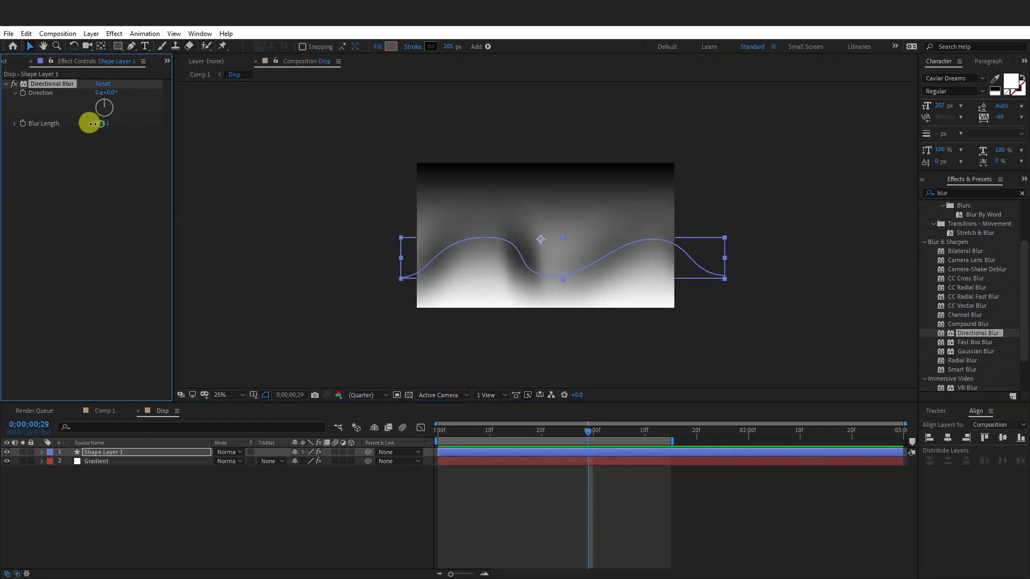
{"action": "left_click", "coordinate": [104, 412]}
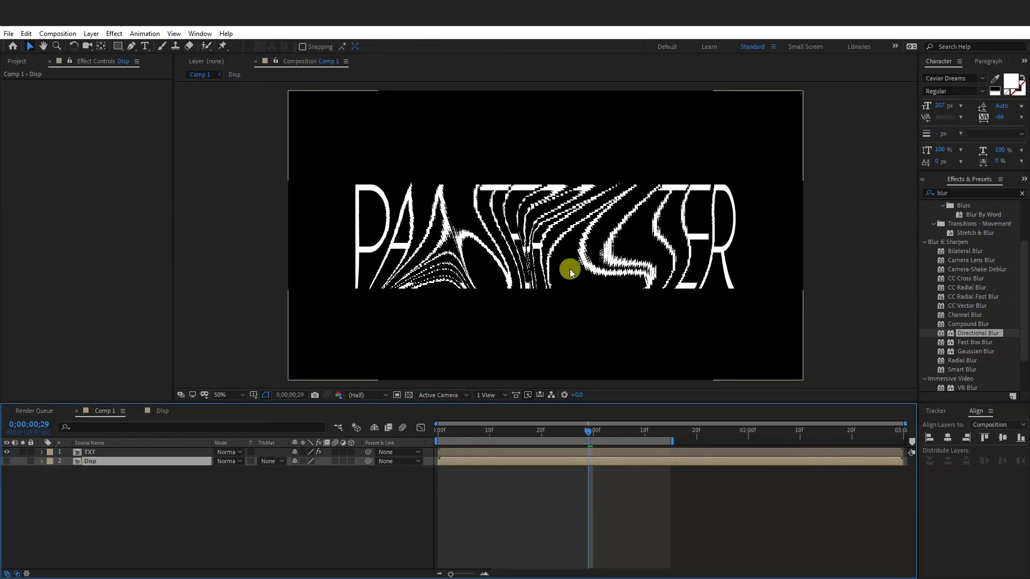
Scrub and preview Comp 1 to check the wave-driven displacement
{"action": "left_click_drag", "start_coordinate": [573, 432], "coordinate": [538, 434]}
{"action": "left_click_drag", "start_coordinate": [492, 431], "coordinate": [446, 435]}
{"action": "key", "text": "space"}
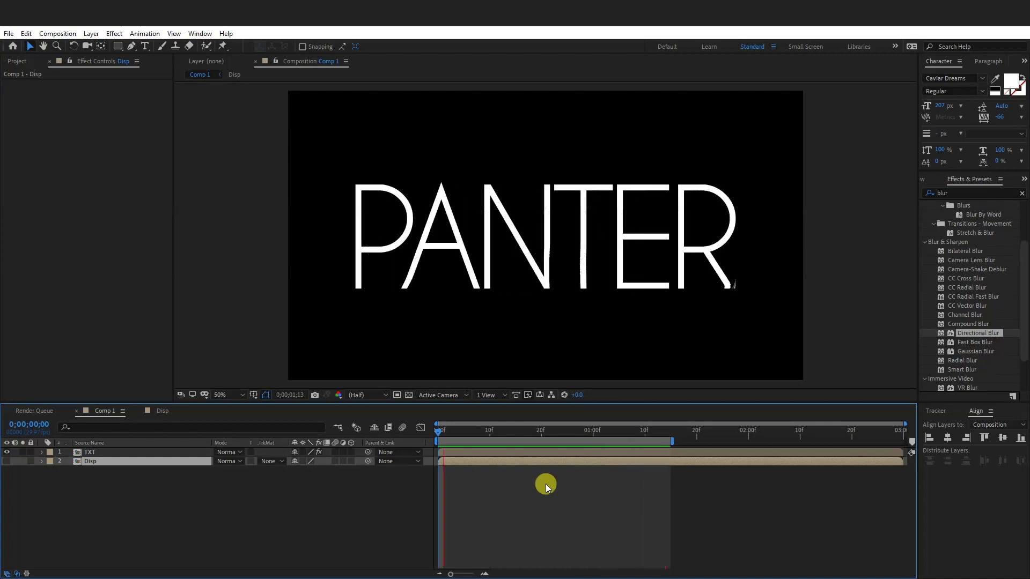
{"action": "key", "text": "space"}
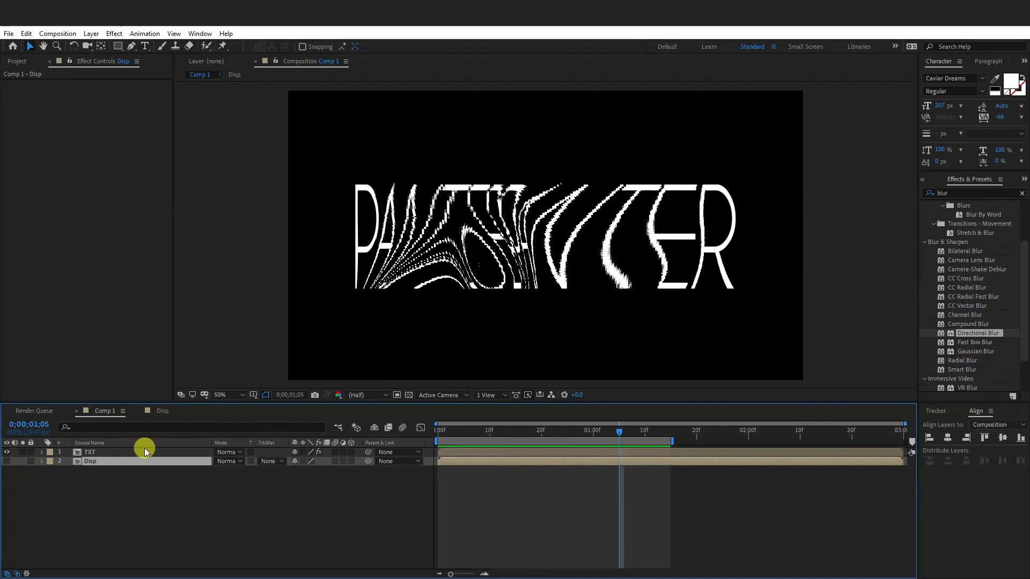
Move the wave shape slightly lower in Disp and replay Comp 1
{"action": "left_click", "coordinate": [152, 415]}
{"action": "left_click", "coordinate": [539, 274]}
{"action": "left_click_drag", "start_coordinate": [540, 278], "coordinate": [539, 283]}
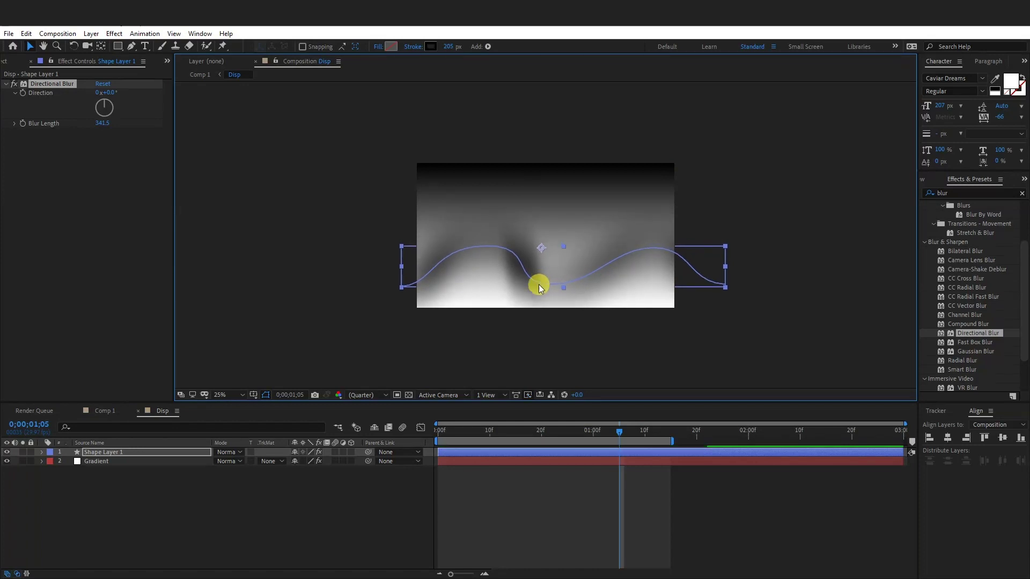
{"action": "left_click", "coordinate": [102, 413]}
{"action": "key", "text": "space"}
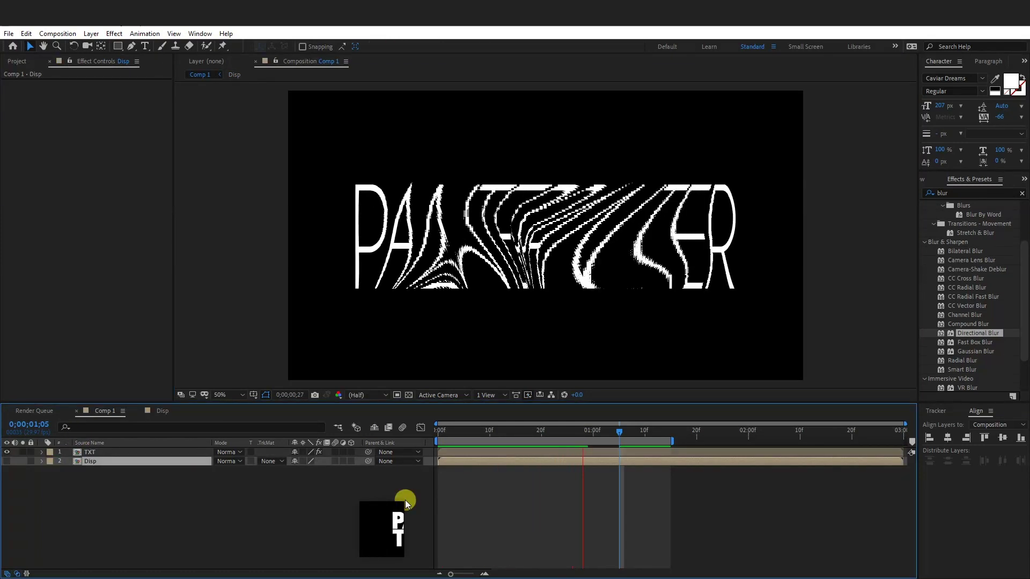